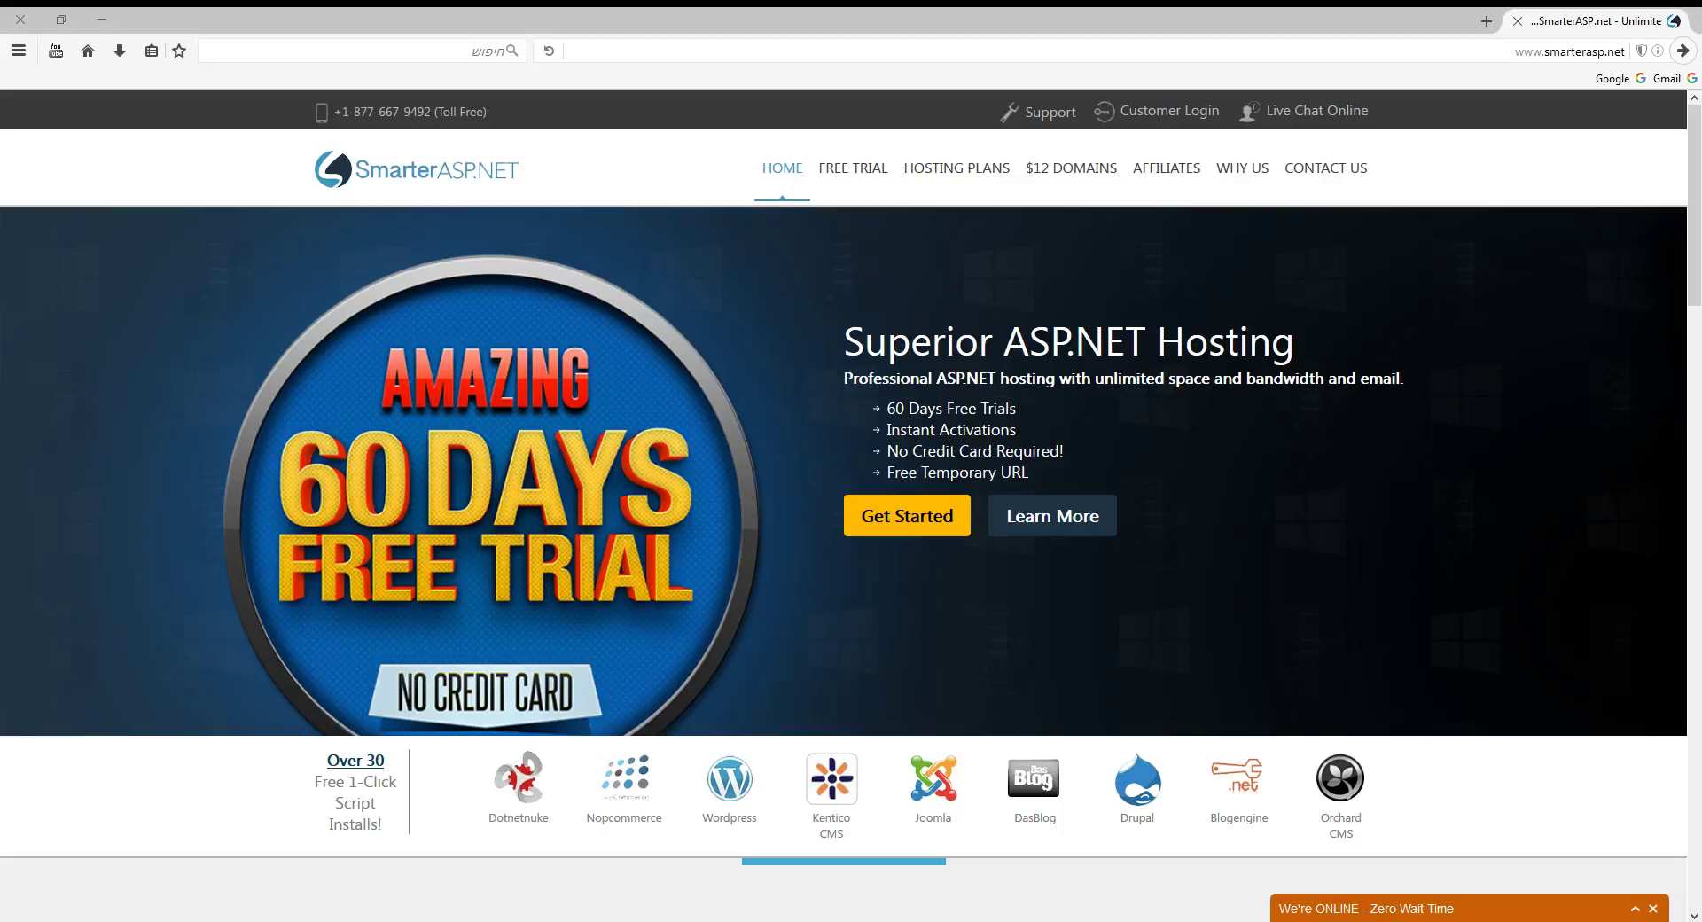
Start the 60-day free trial sign-up from the SmarterASP.NET homepage's Get Started button.
{"action": "left_click", "coordinate": [896, 519]}
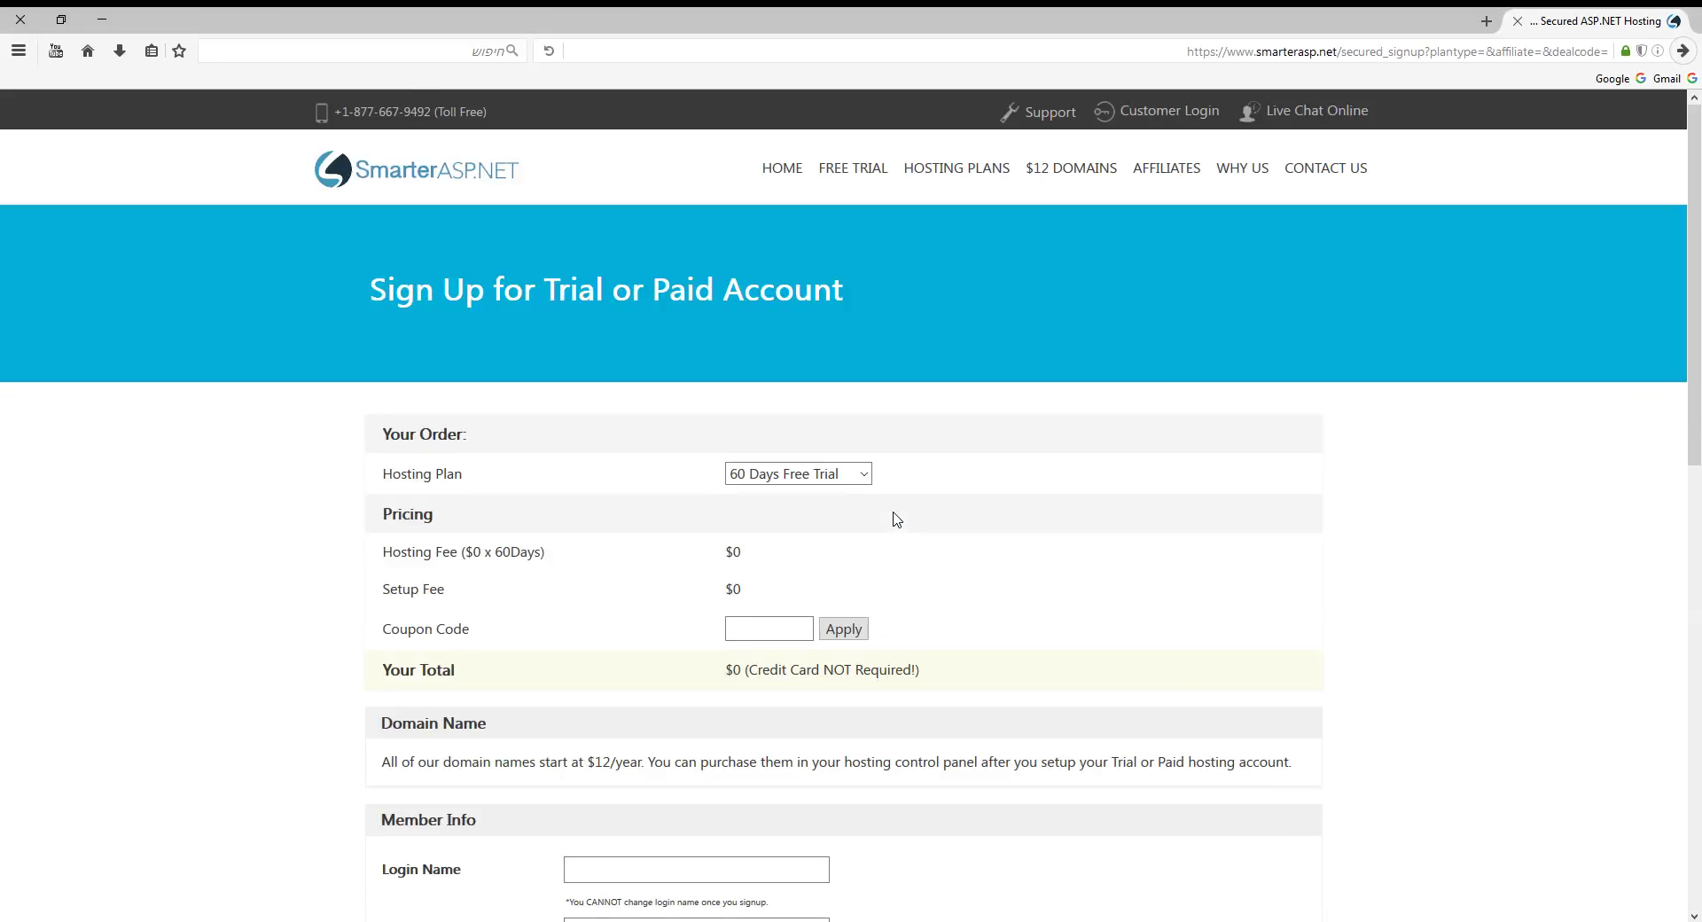
Enter the chosen login name in the trial sign-up form.
{"action": "scroll", "coordinate": [895, 519], "scroll_direction": "down", "scroll_amount": 3}
{"action": "scroll", "coordinate": [895, 520], "scroll_direction": "up", "scroll_amount": 2}
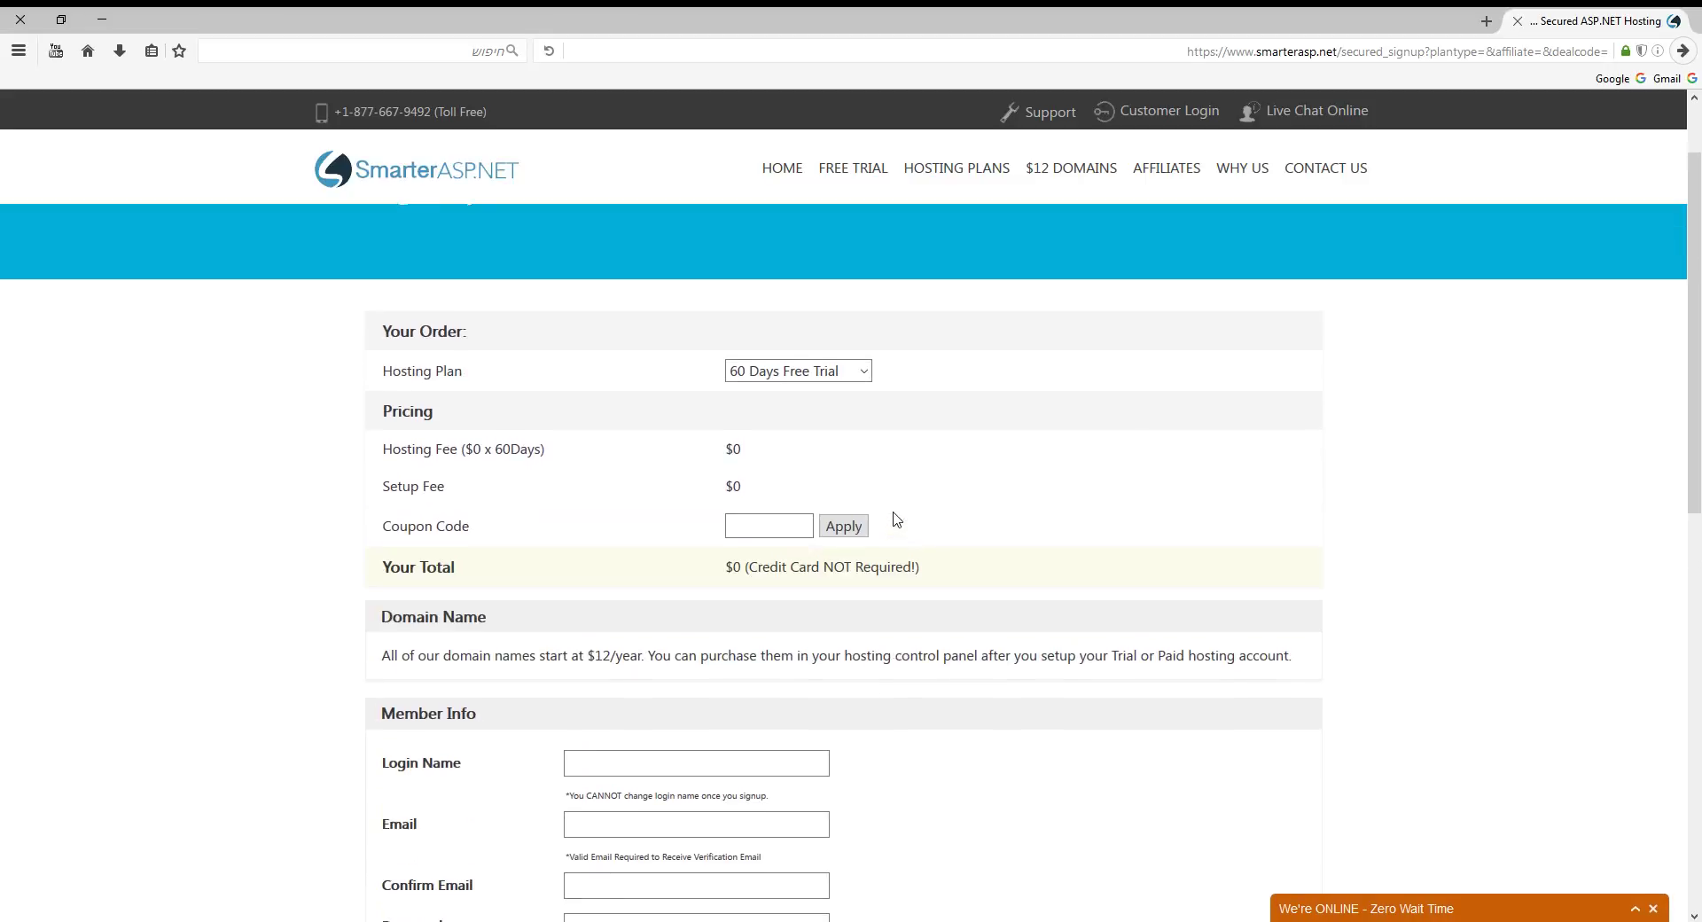
{"action": "scroll", "coordinate": [852, 536], "scroll_direction": "down", "scroll_amount": 3}
{"action": "scroll", "coordinate": [853, 536], "scroll_direction": "down", "scroll_amount": 1}
{"action": "left_click", "coordinate": [622, 472]}
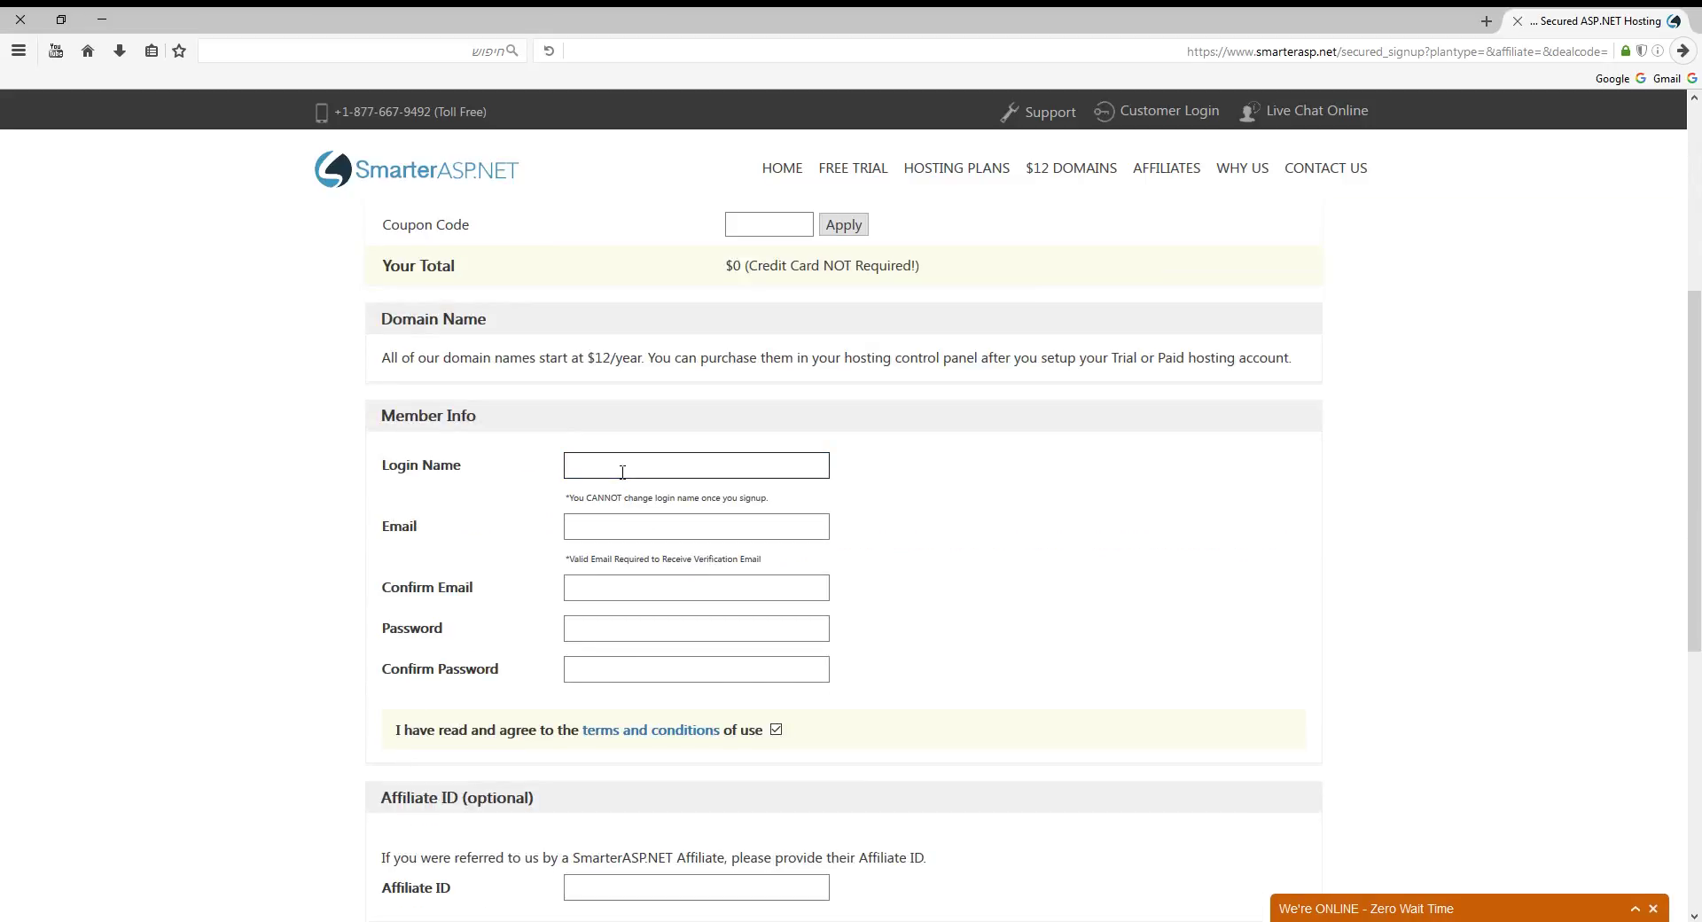
{"action": "type", "text": "test12asd"}
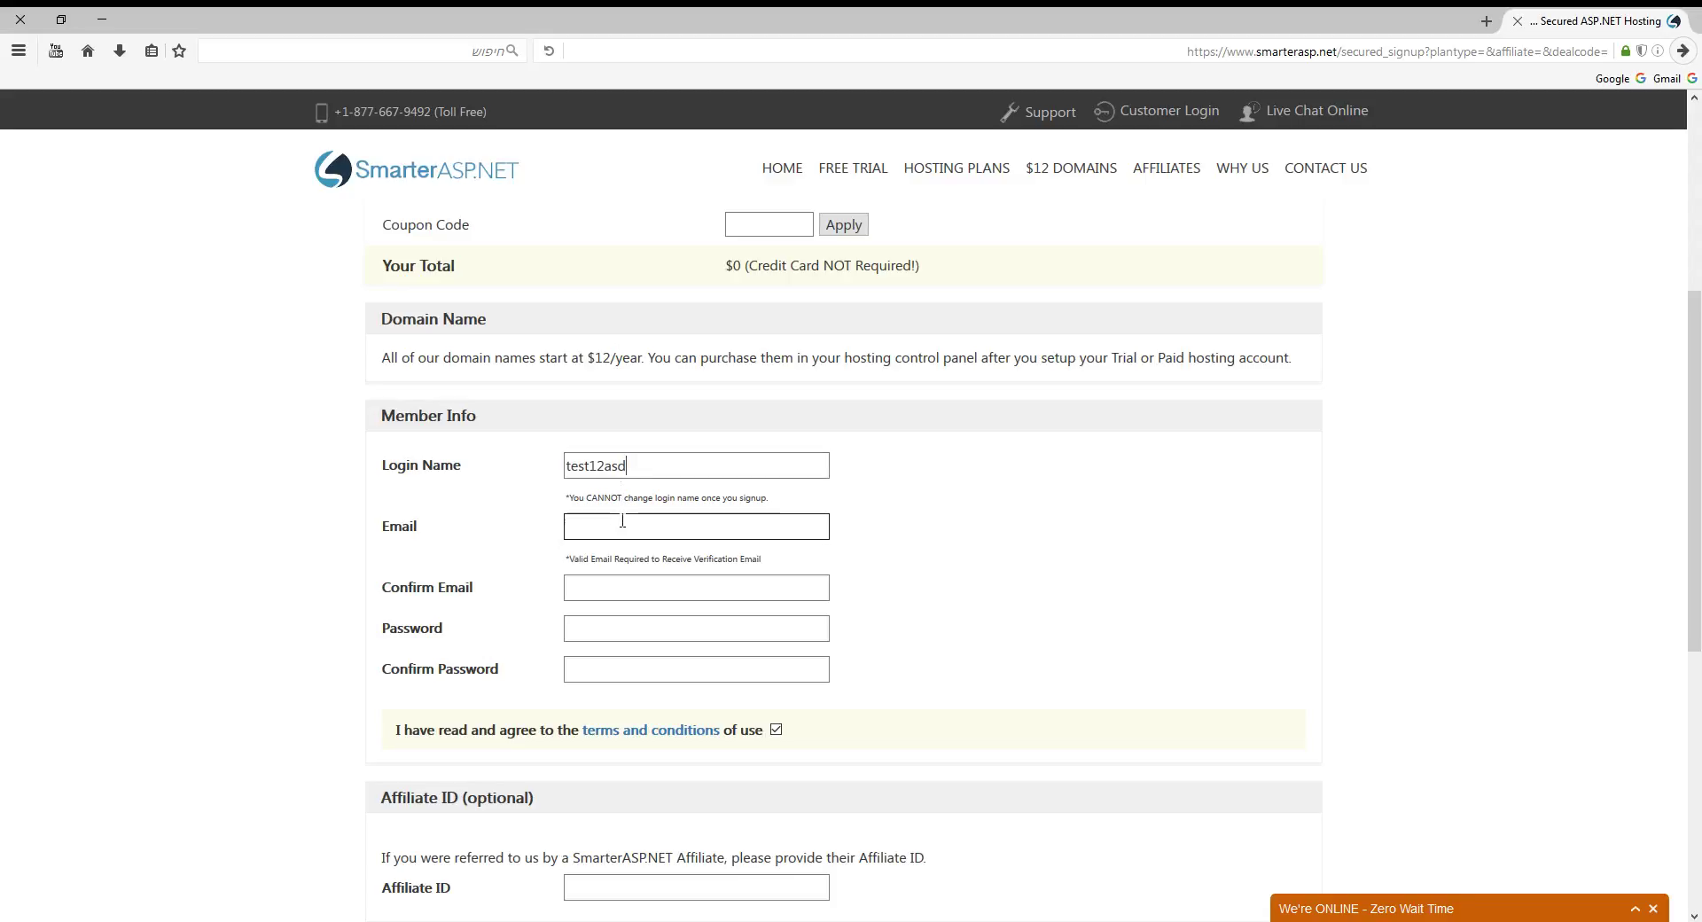
{"action": "key", "text": "Tab"}
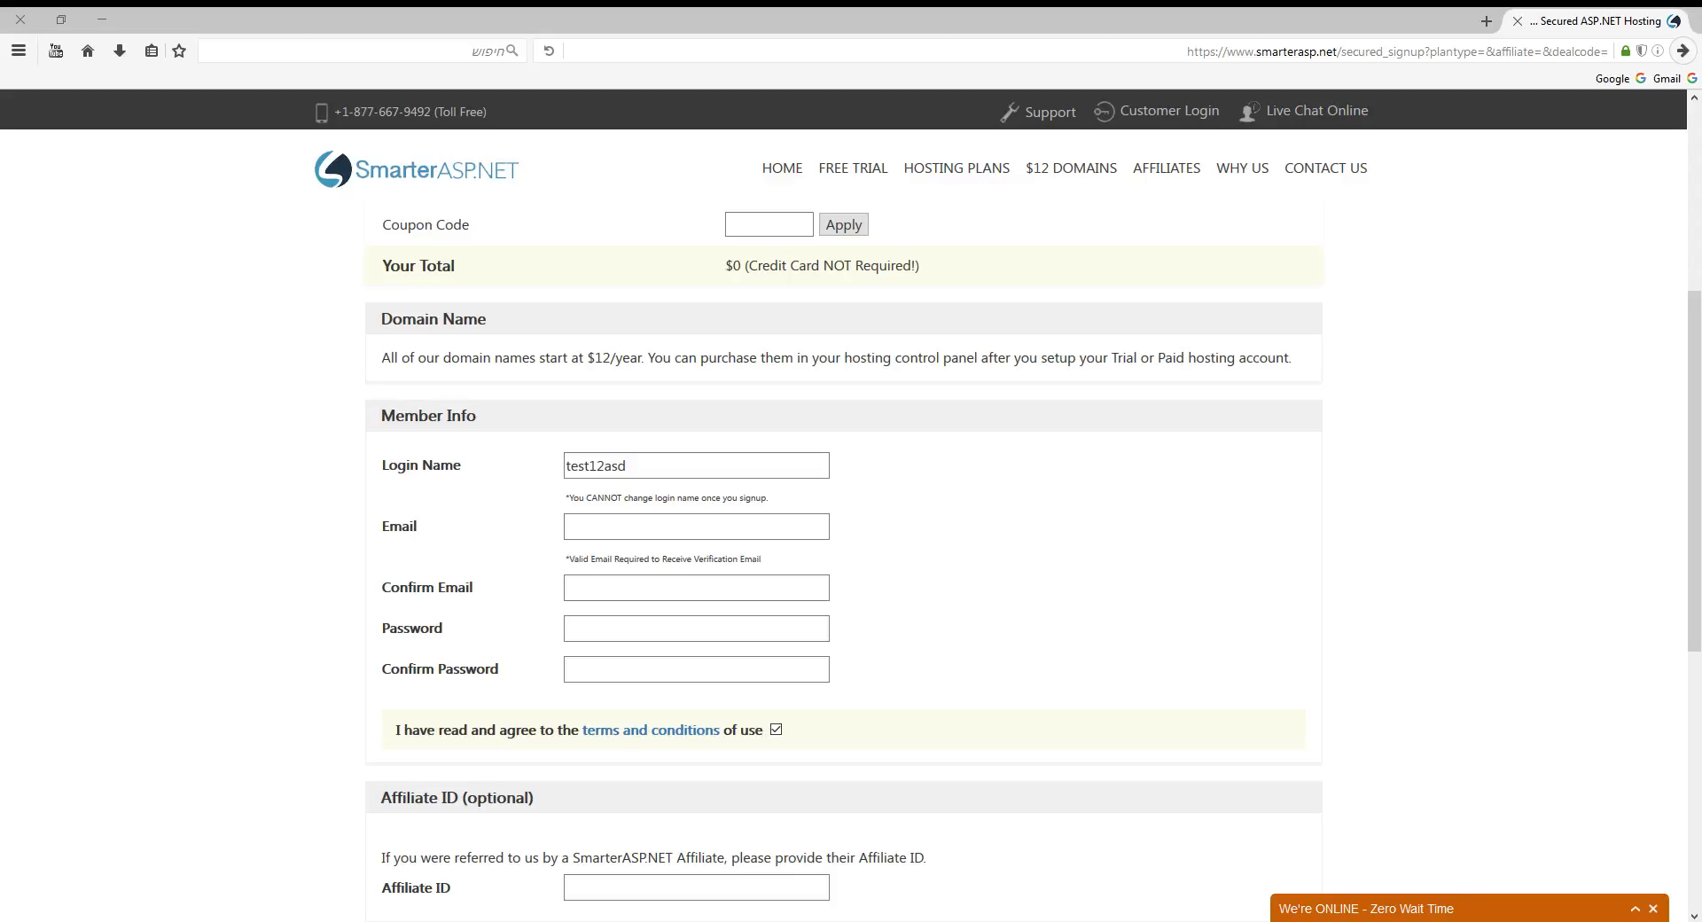
Fill the Email and Confirm Email fields from saved entries.
{"action": "left_click", "coordinate": [610, 525]}
{"action": "left_click", "coordinate": [613, 551]}
{"action": "left_click", "coordinate": [615, 581]}
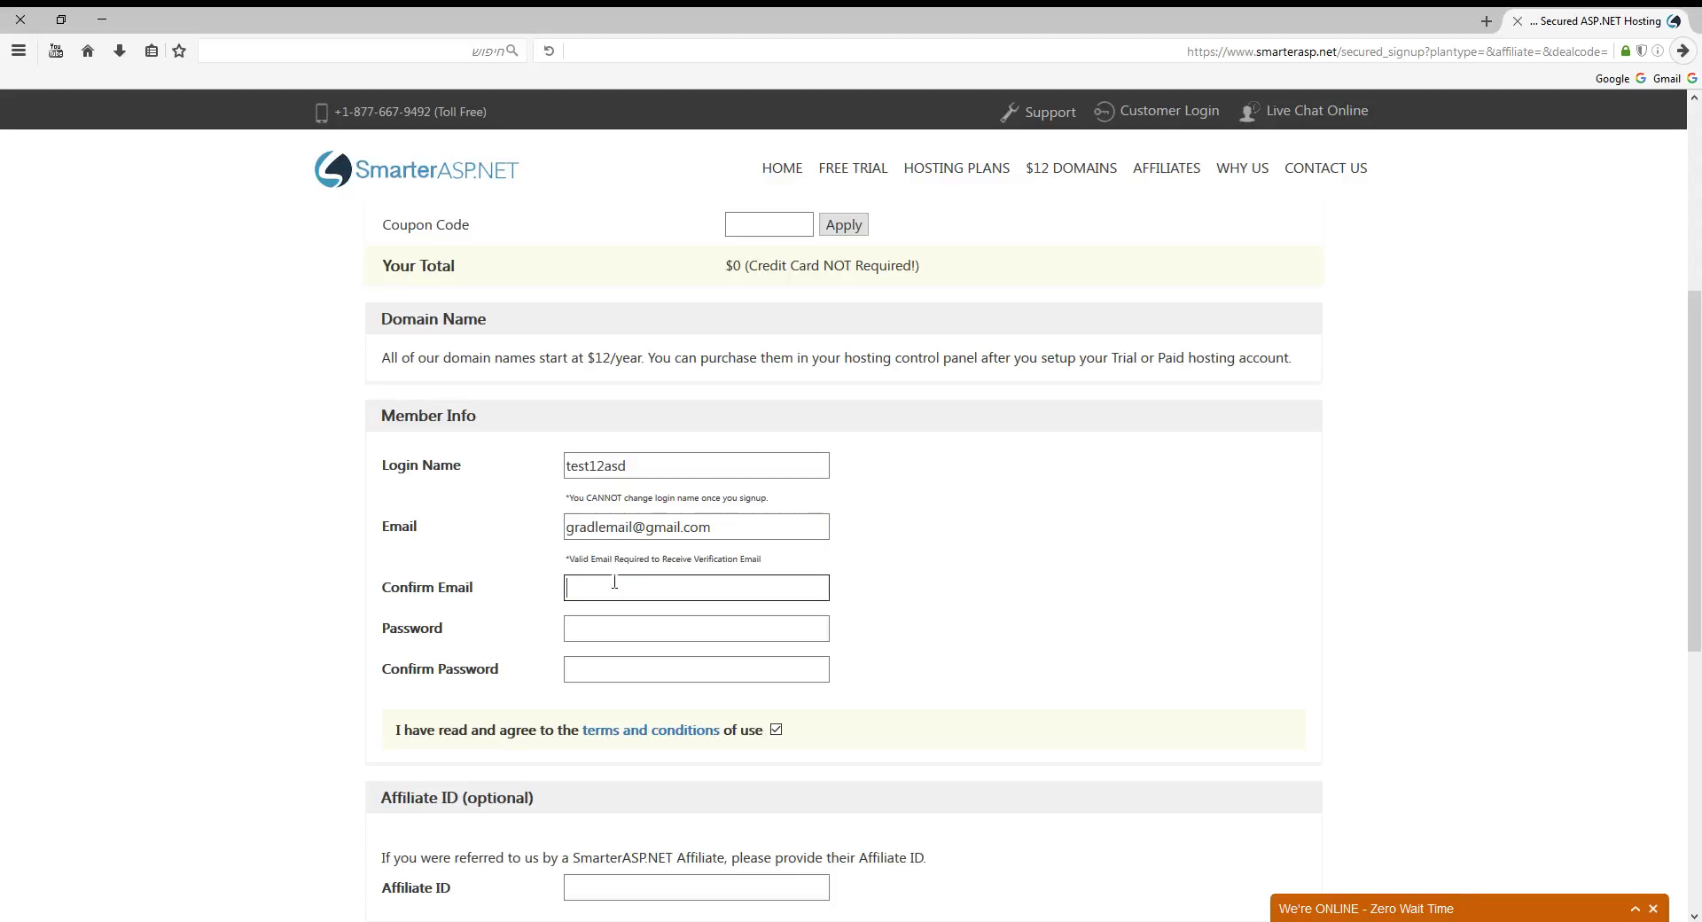
{"action": "left_click", "coordinate": [613, 621]}
Enter and confirm the account password, then submit with Signup Now.
{"action": "left_click", "coordinate": [614, 626]}
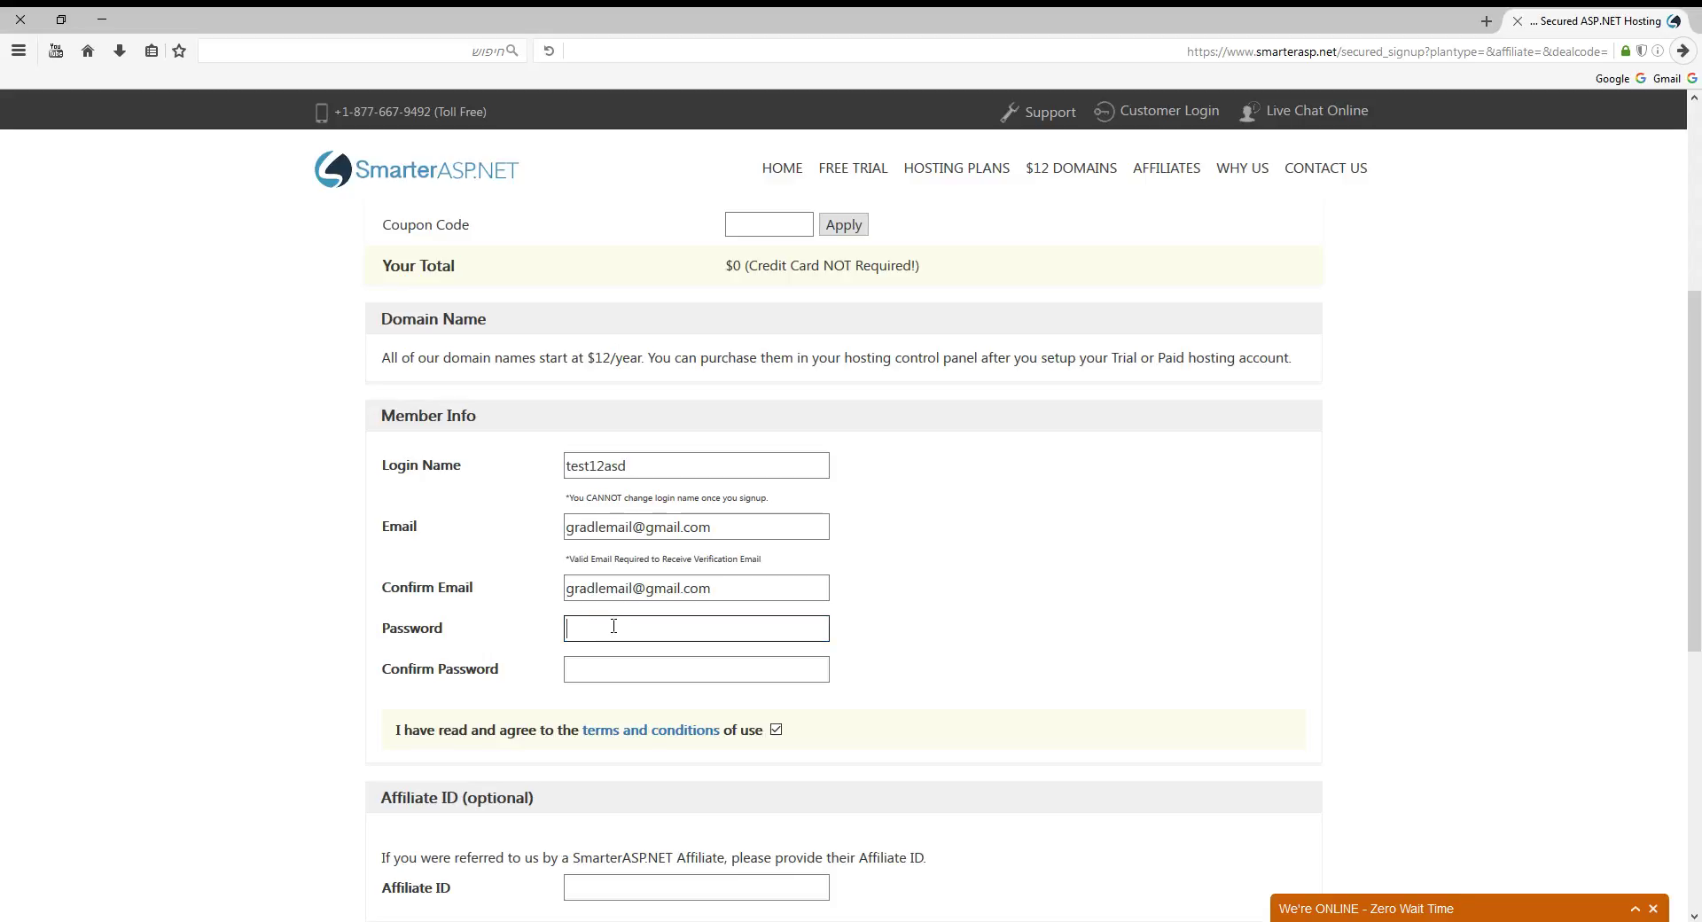
{"action": "type", "text": "12345678"}
{"action": "left_click", "coordinate": [621, 656]}
{"action": "type", "text": "12345678"}
{"action": "scroll", "coordinate": [622, 667], "scroll_direction": "down", "scroll_amount": 3}
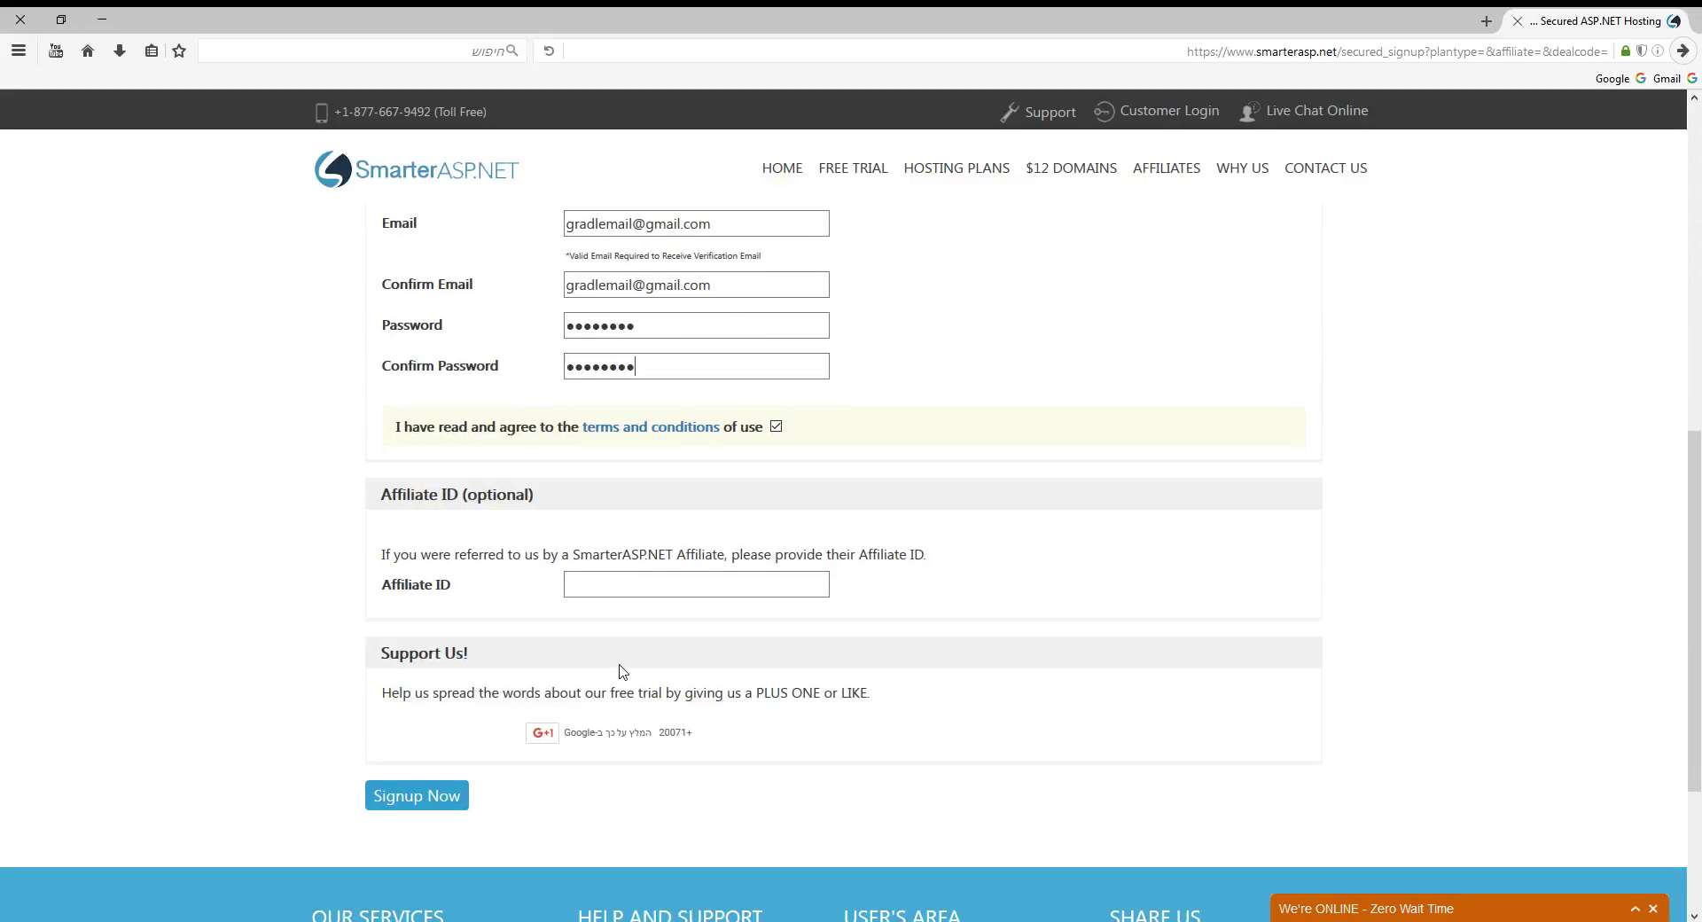
{"action": "scroll", "coordinate": [618, 676], "scroll_direction": "up", "scroll_amount": 1}
{"action": "scroll", "coordinate": [605, 680], "scroll_direction": "down", "scroll_amount": 2}
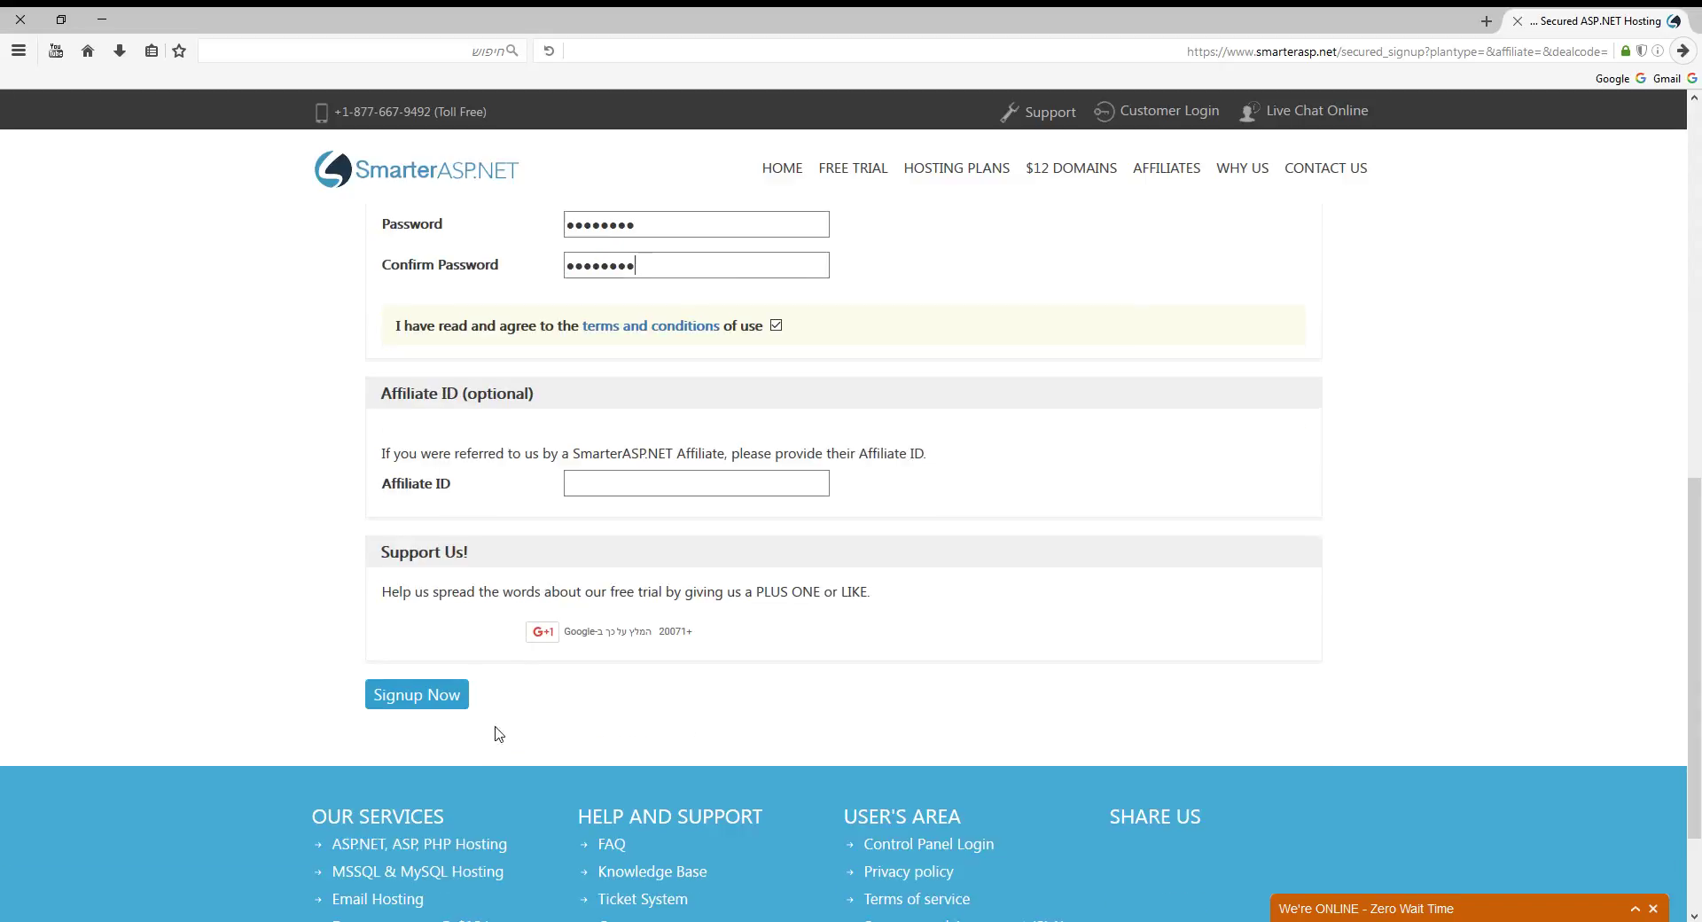
{"action": "left_click", "coordinate": [454, 708]}
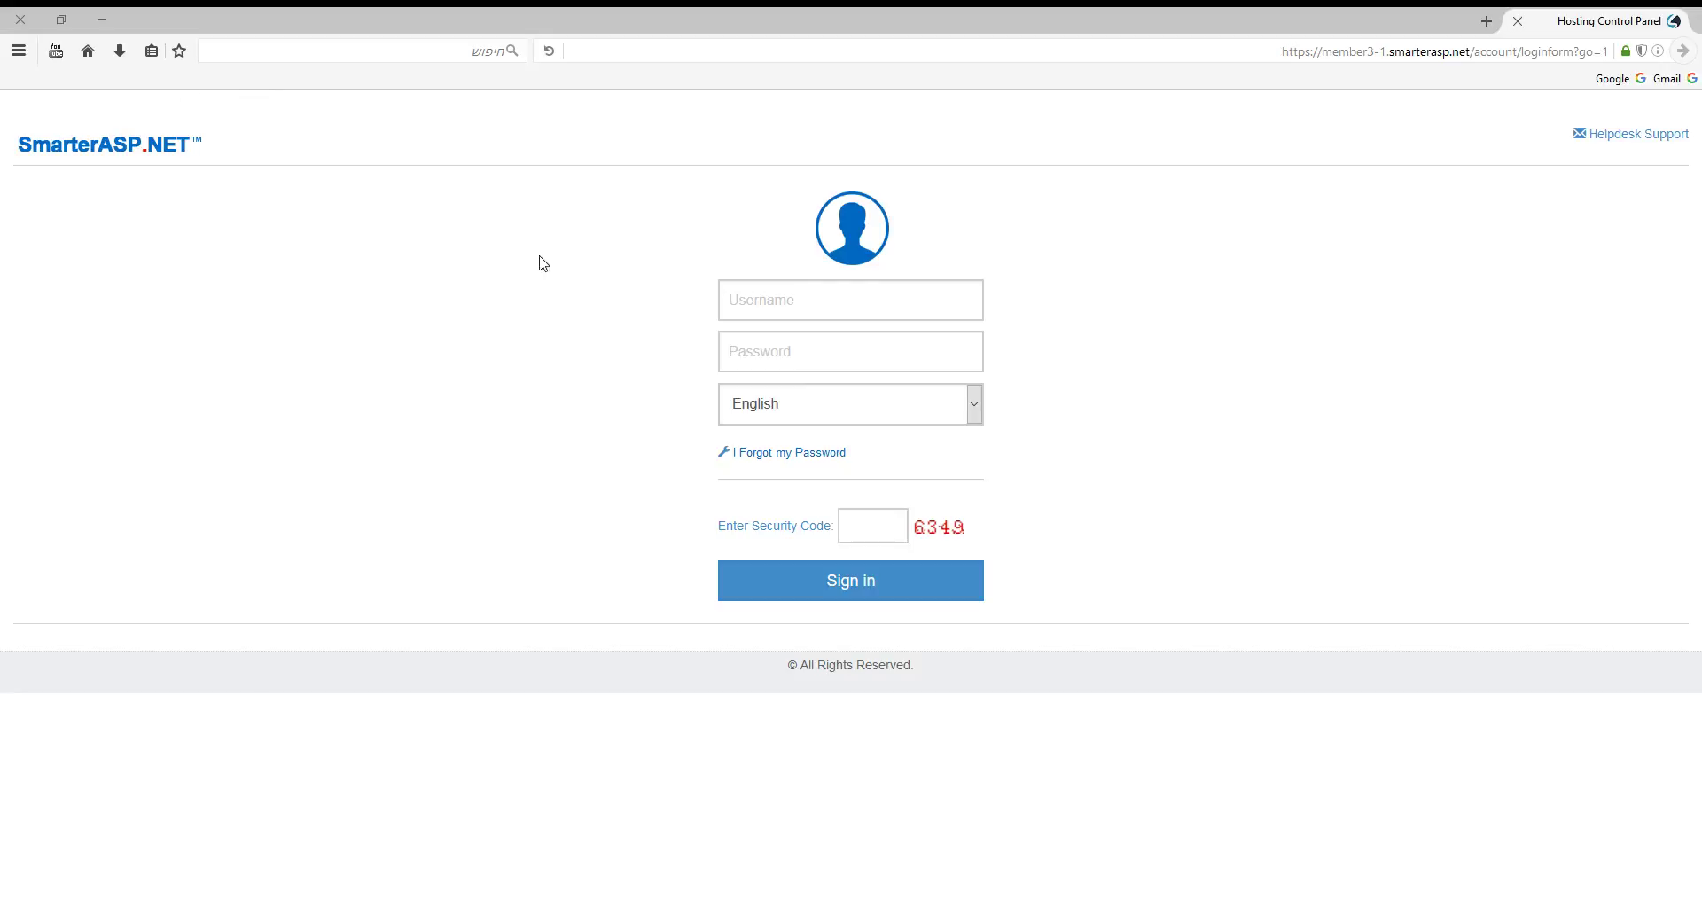
Sign in to the Hosting Control Panel with the new username, password and security code.
{"action": "left_click", "coordinate": [734, 303]}
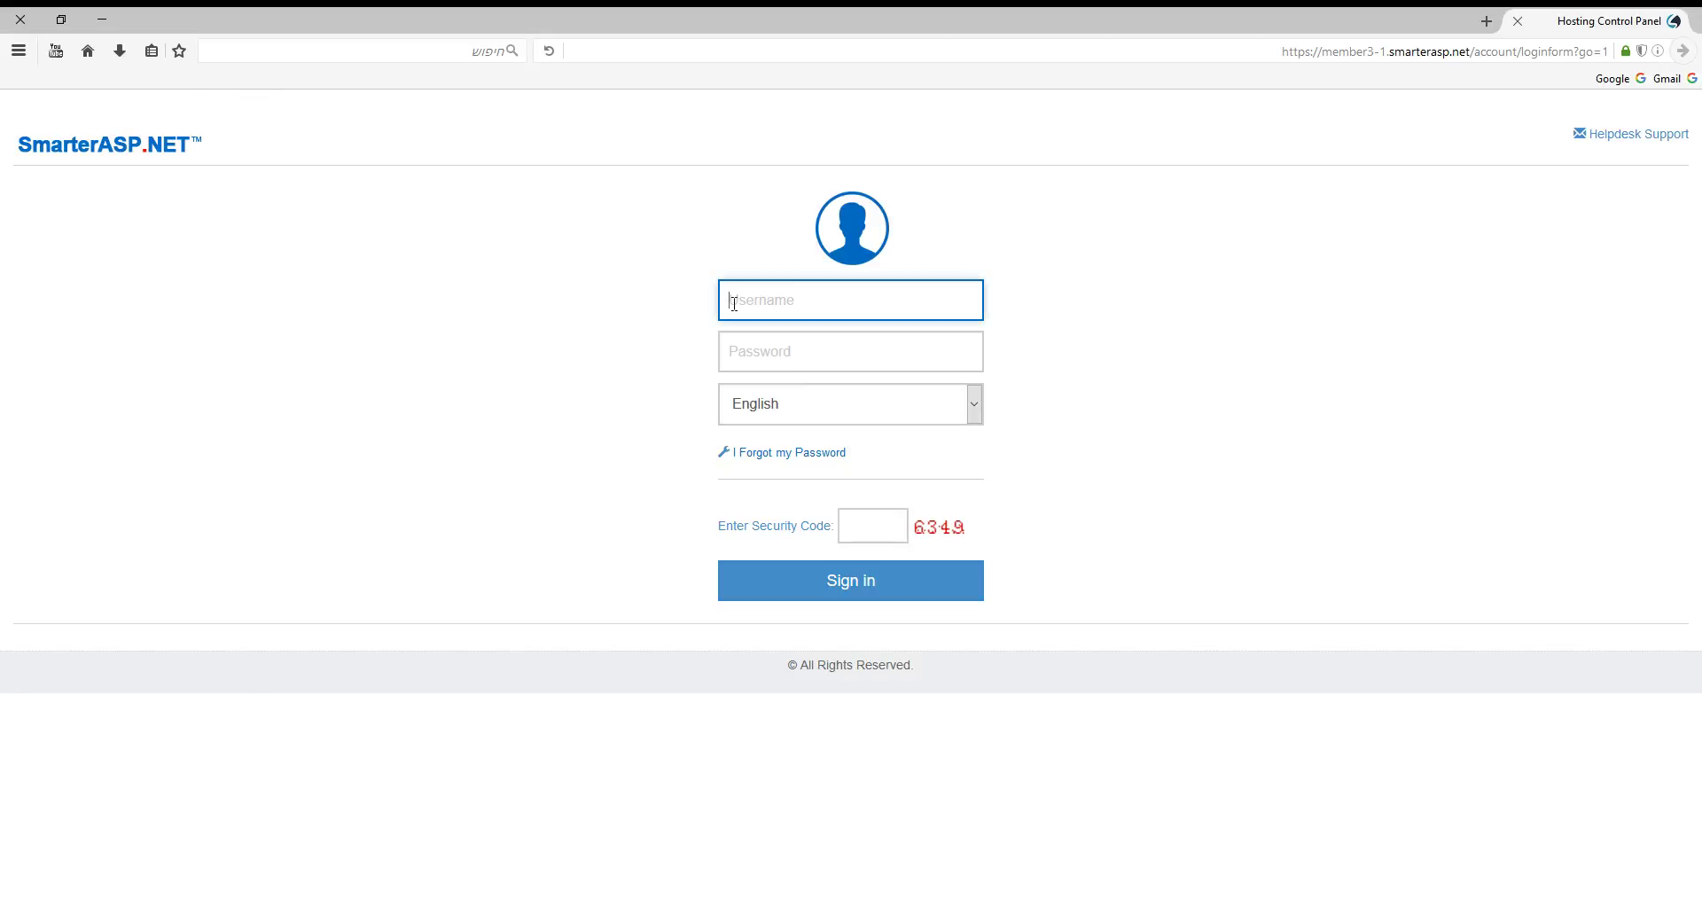
{"action": "key", "text": "ctrl+v"}
{"action": "left_click", "coordinate": [798, 346]}
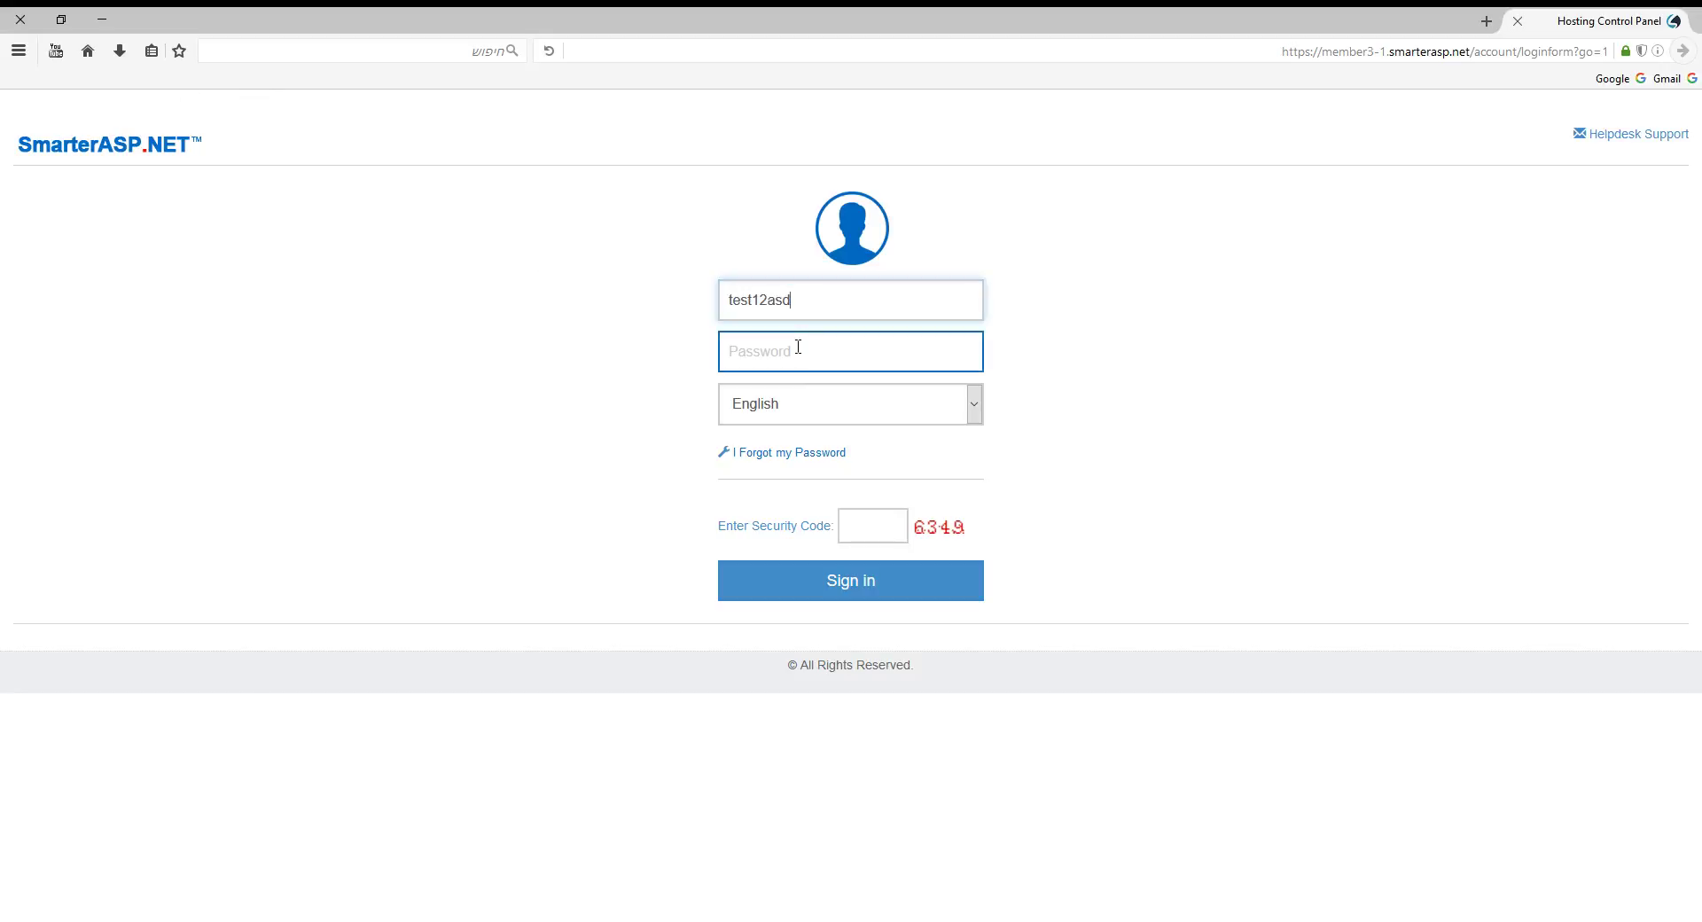
{"action": "type", "text": "••••••••"}
{"action": "left_click", "coordinate": [872, 521]}
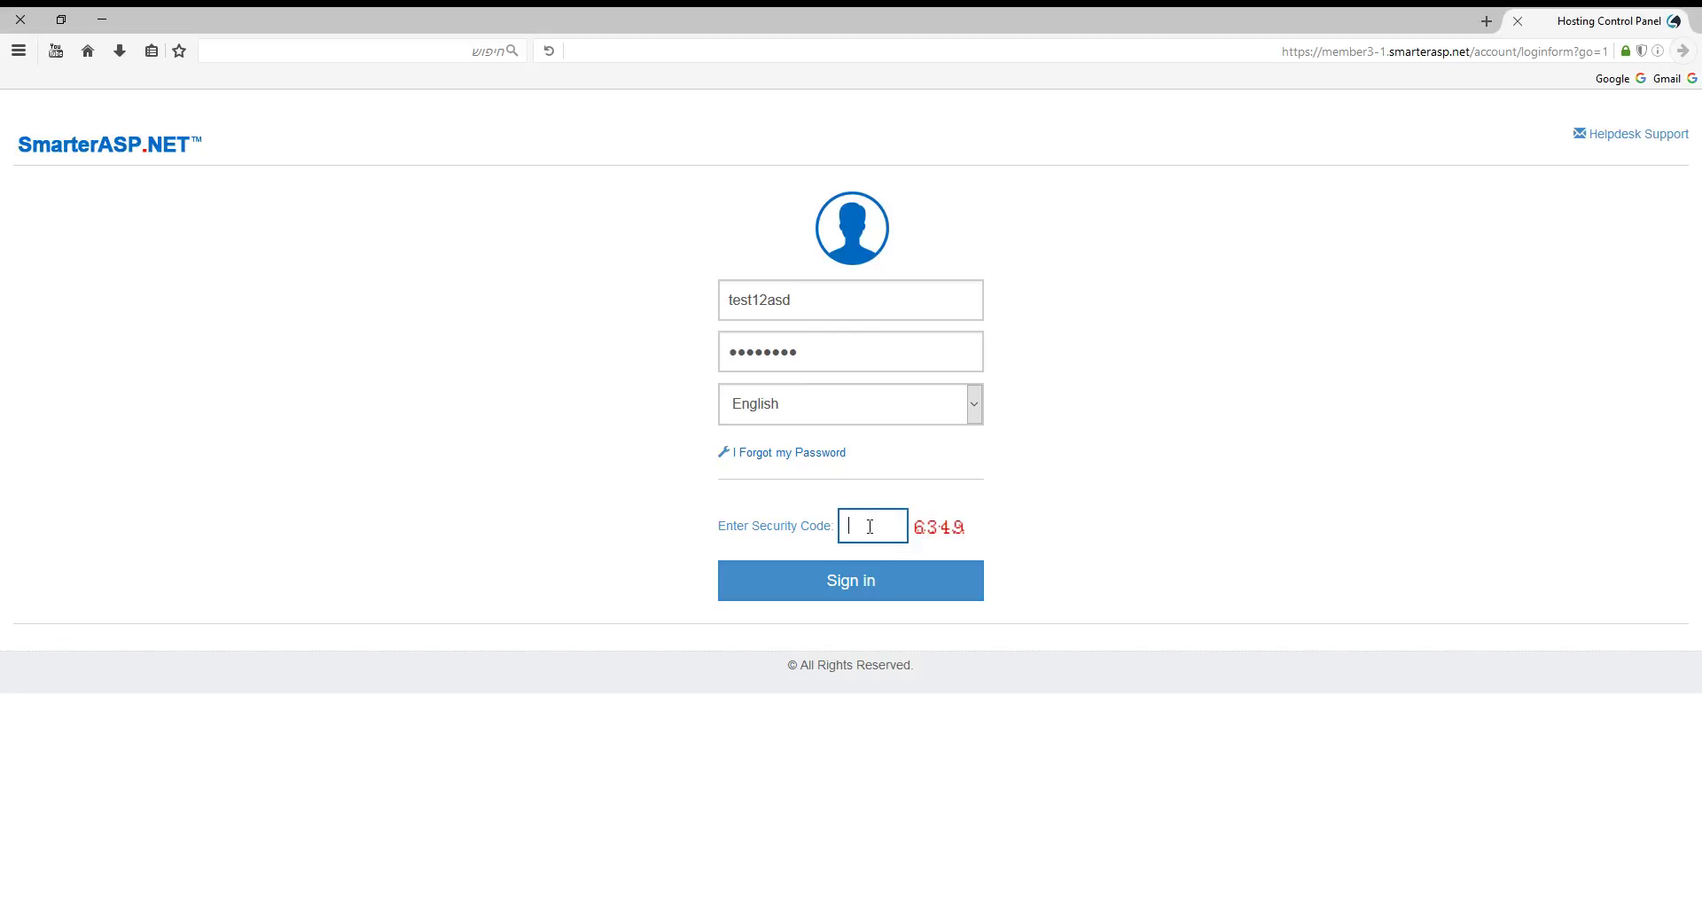
{"action": "type", "text": "6349"}
{"action": "left_click", "coordinate": [886, 580]}
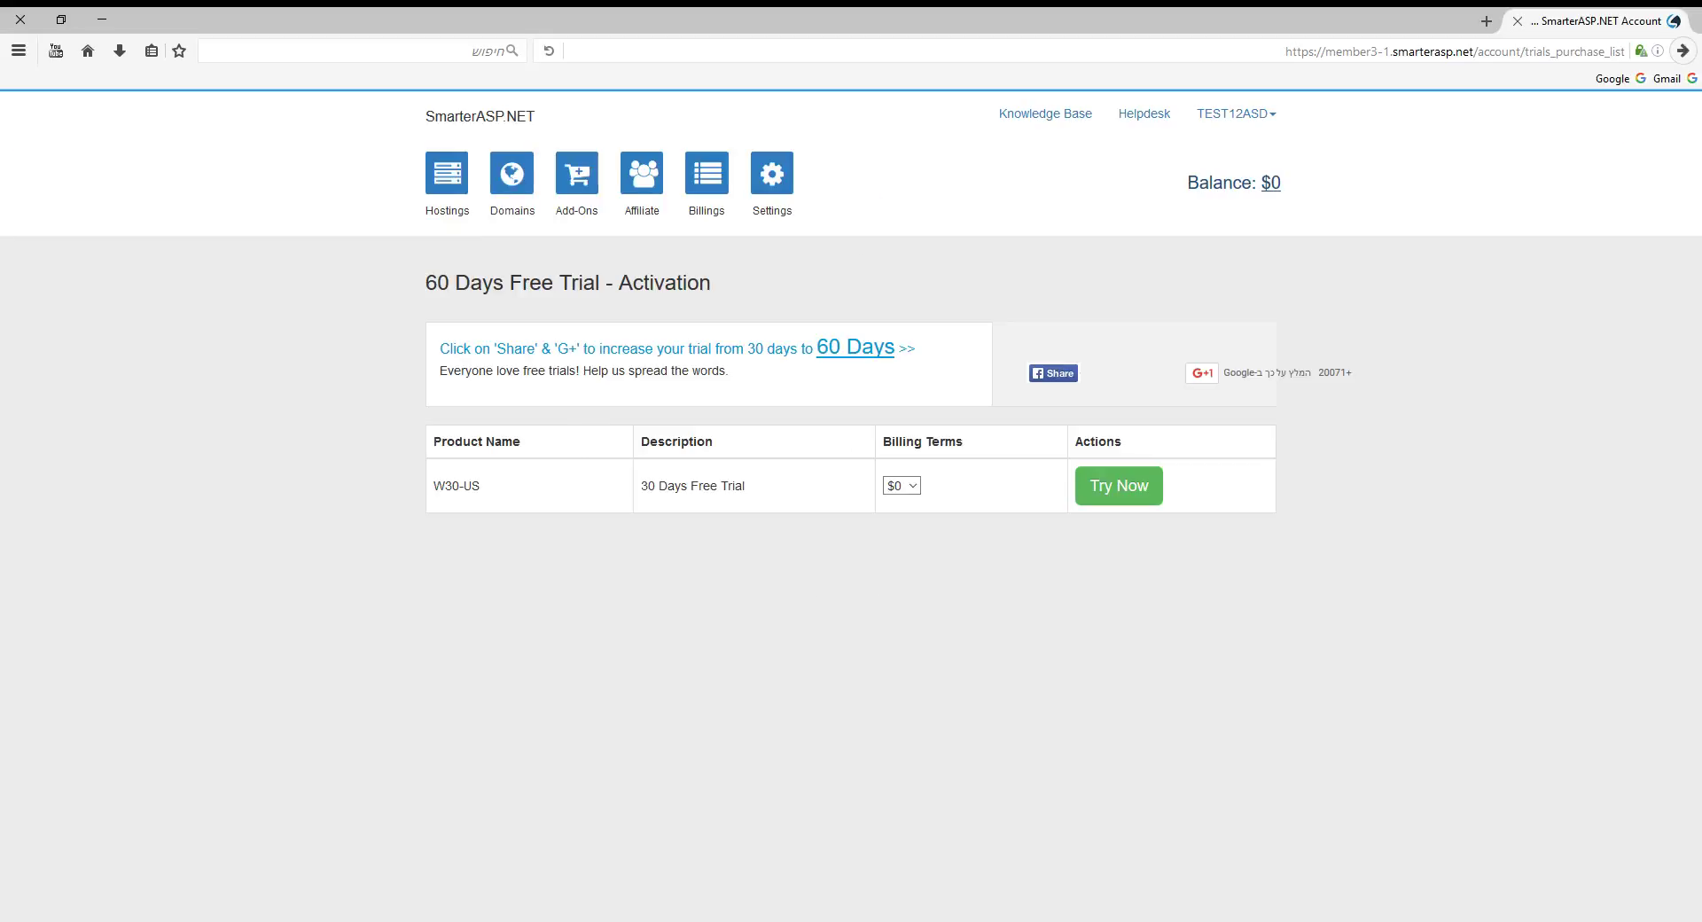
Activate the free trial, accepting the Facebook Bot deletion terms, and submit the hosting account.
{"action": "left_click", "coordinate": [1123, 496]}
{"action": "left_click", "coordinate": [478, 431]}
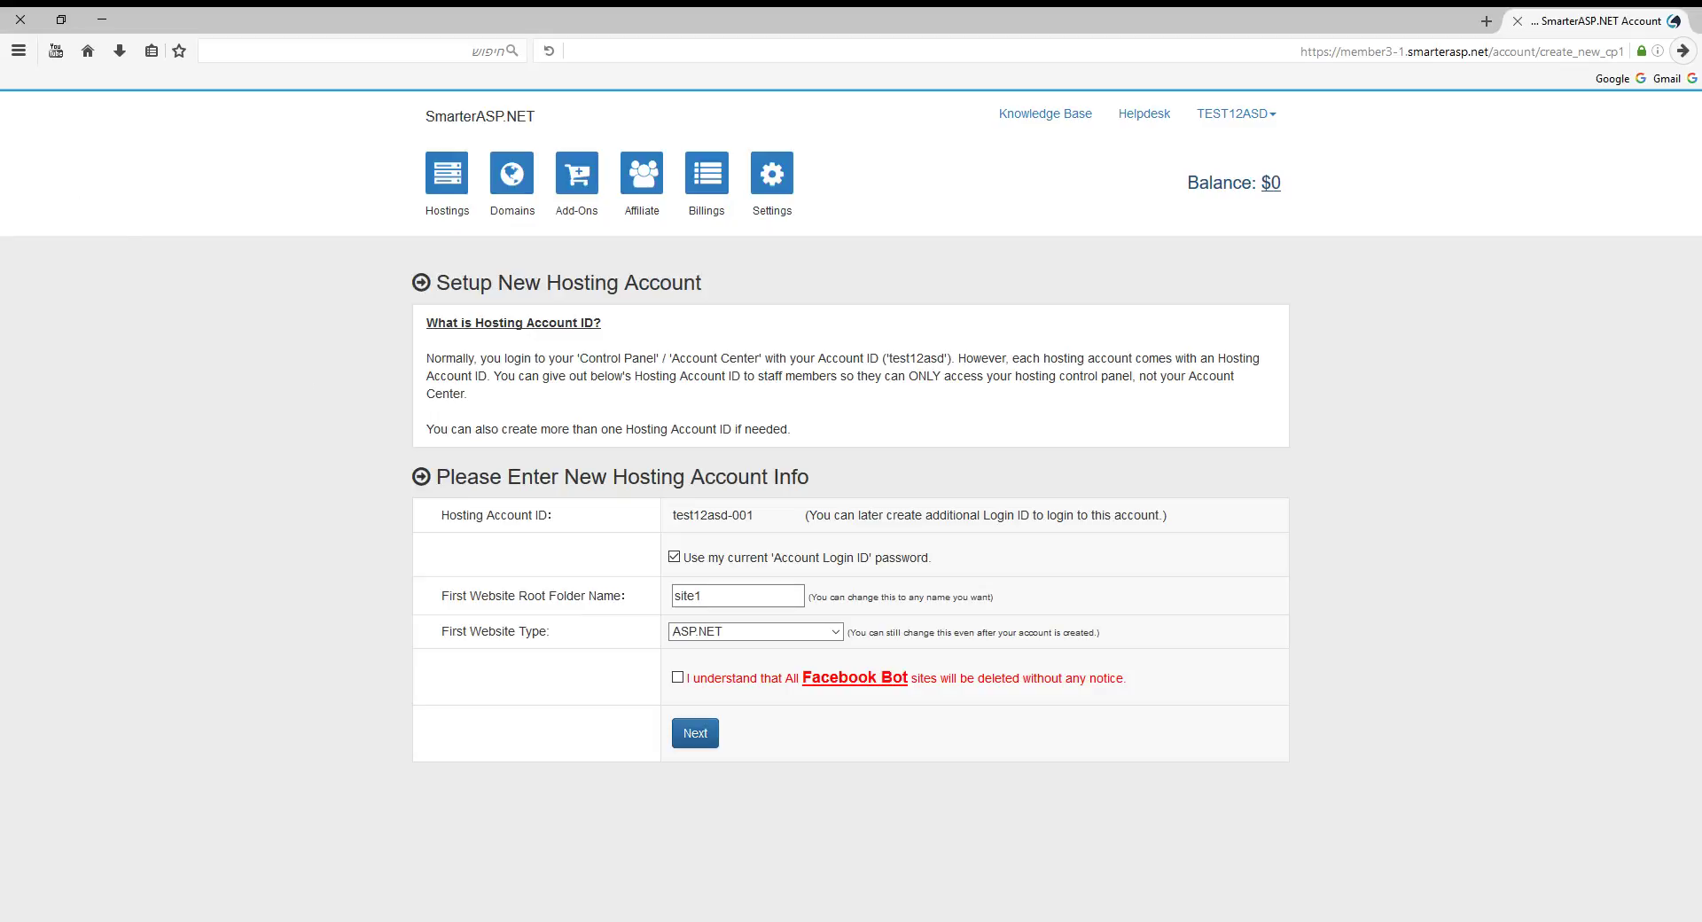
{"action": "left_click", "coordinate": [678, 678]}
{"action": "left_click", "coordinate": [692, 734]}
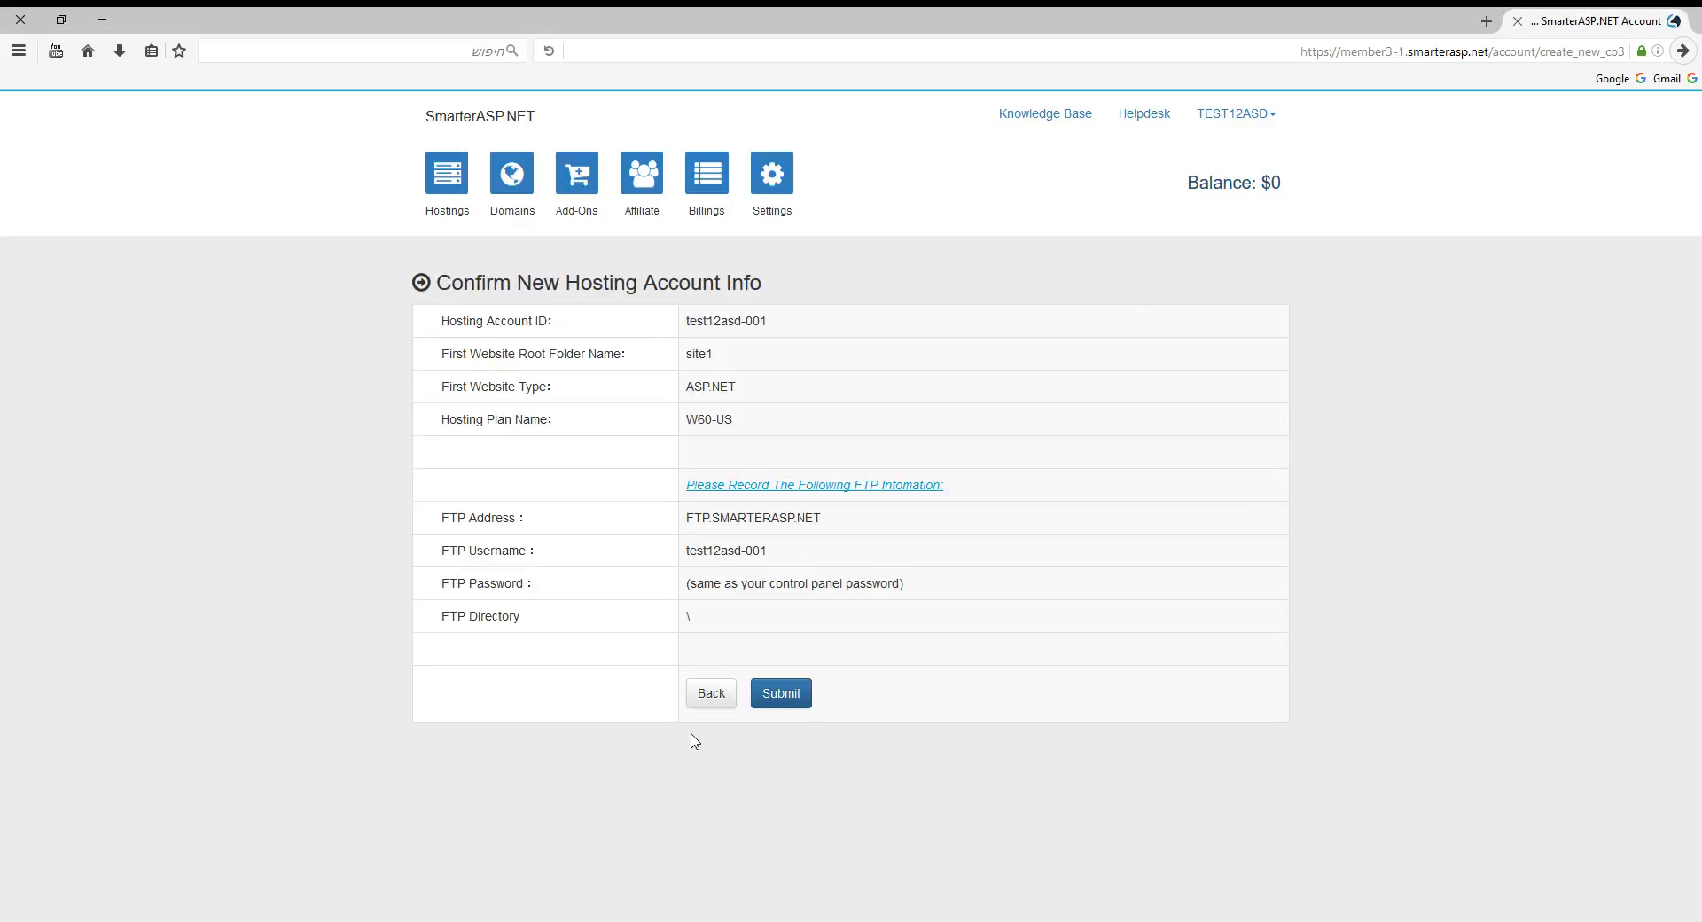
{"action": "left_click", "coordinate": [784, 698]}
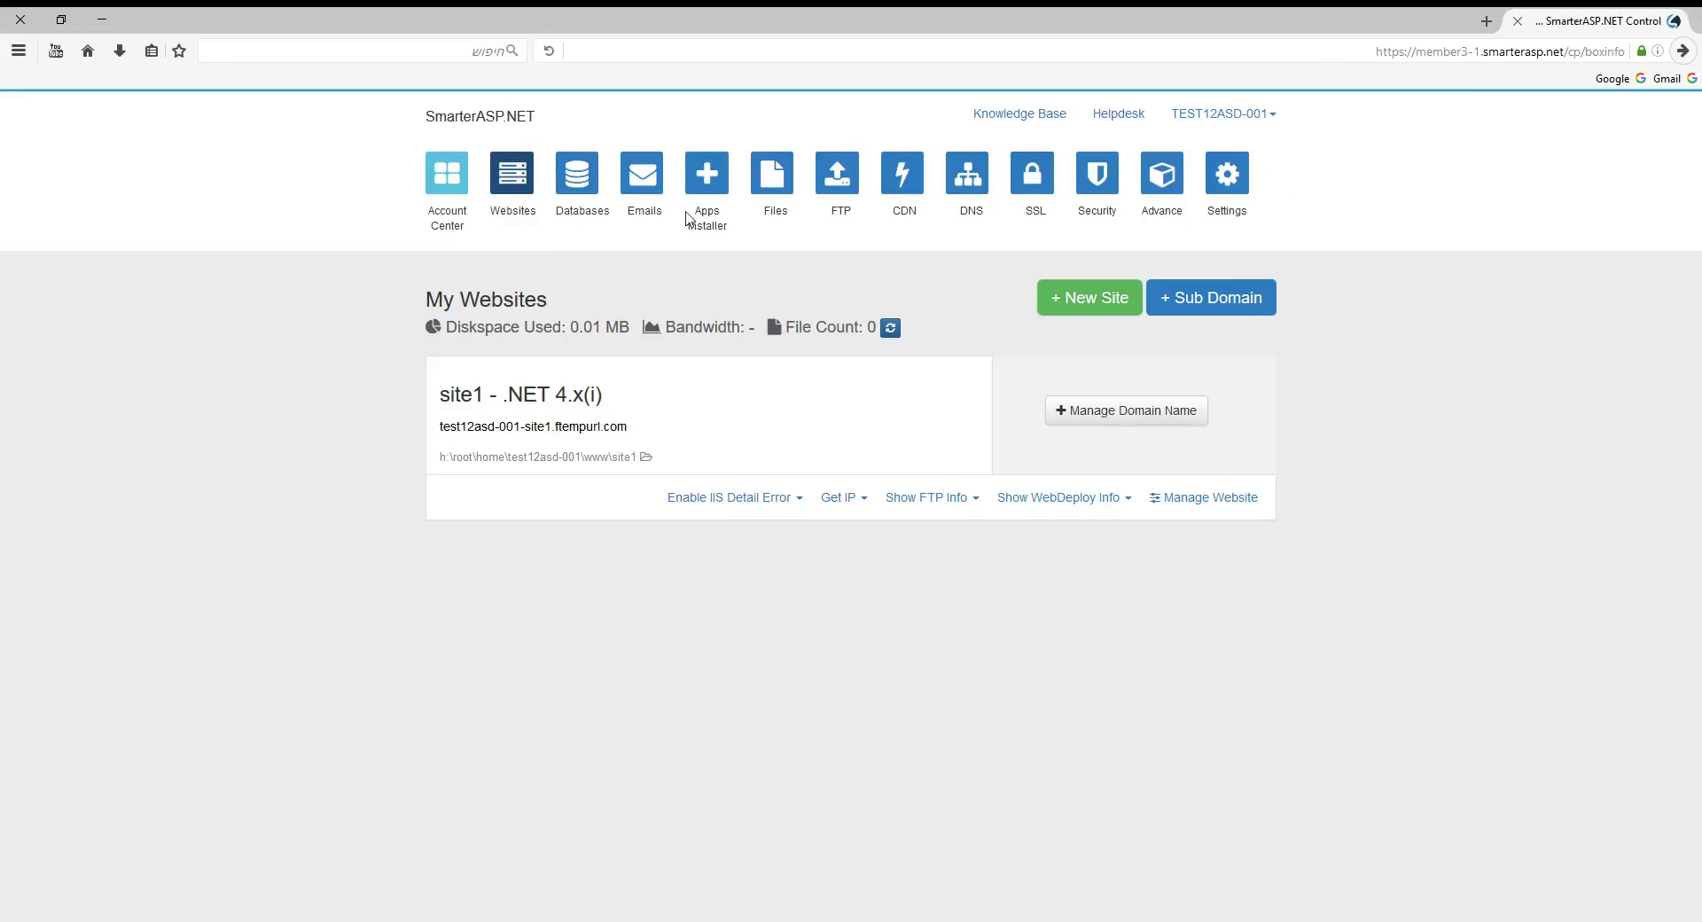
In Apps Installer, copy the default WordPress admin password and start installing WordPress 4.4.1.
{"action": "left_click", "coordinate": [705, 182]}
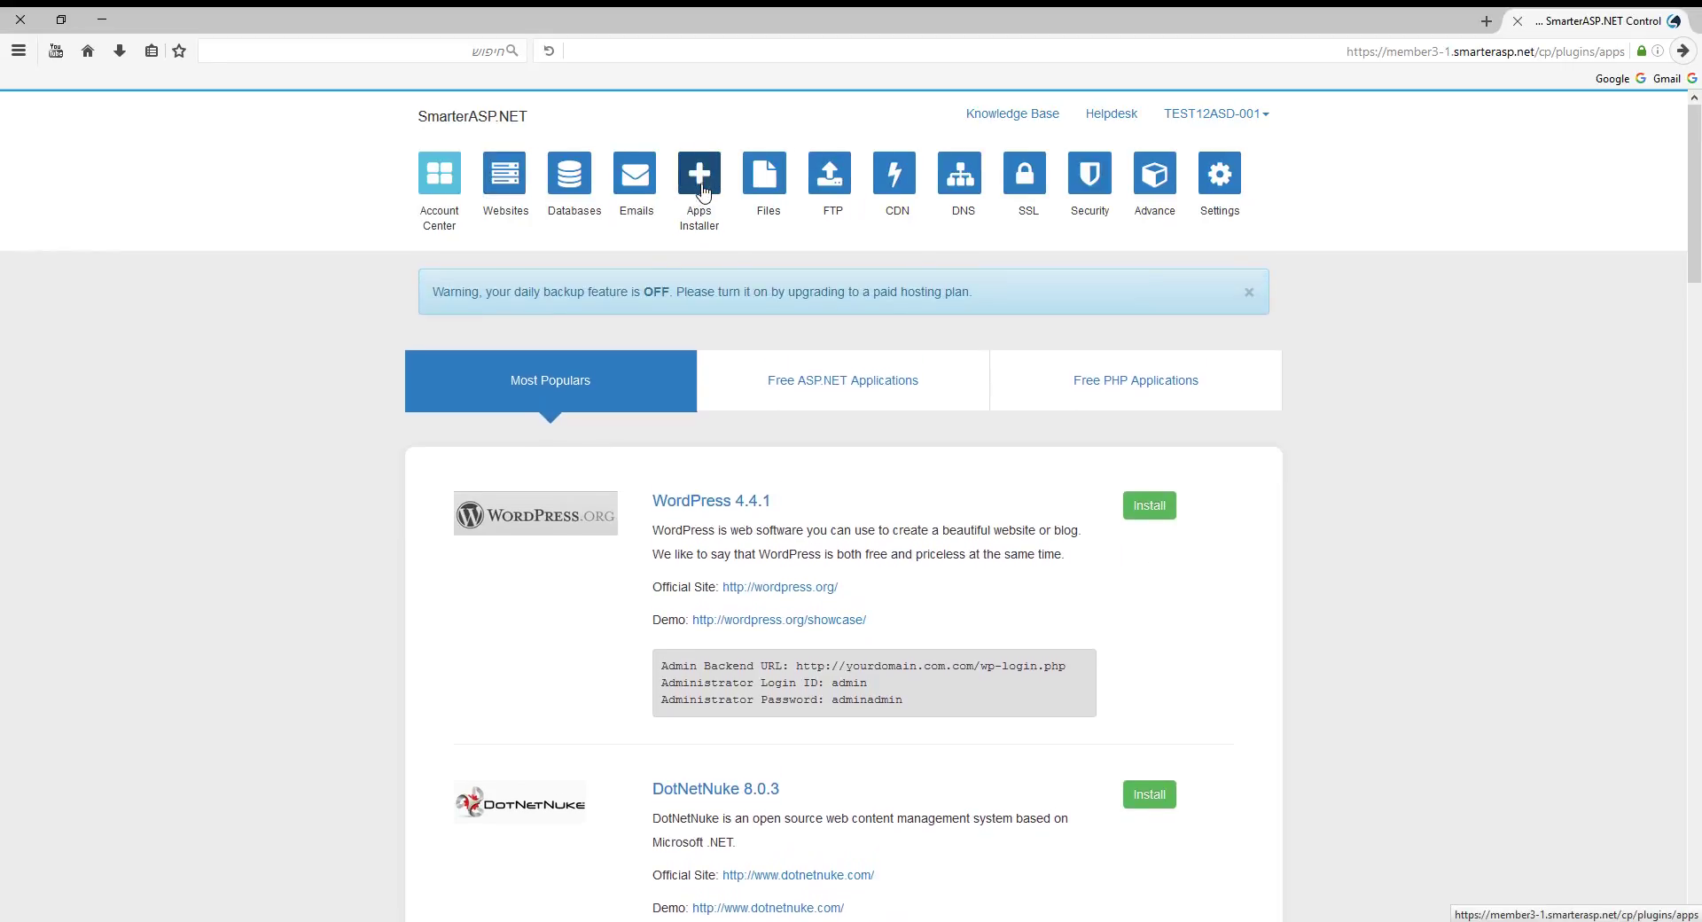
{"action": "scroll", "coordinate": [779, 368], "scroll_direction": "down", "scroll_amount": 2}
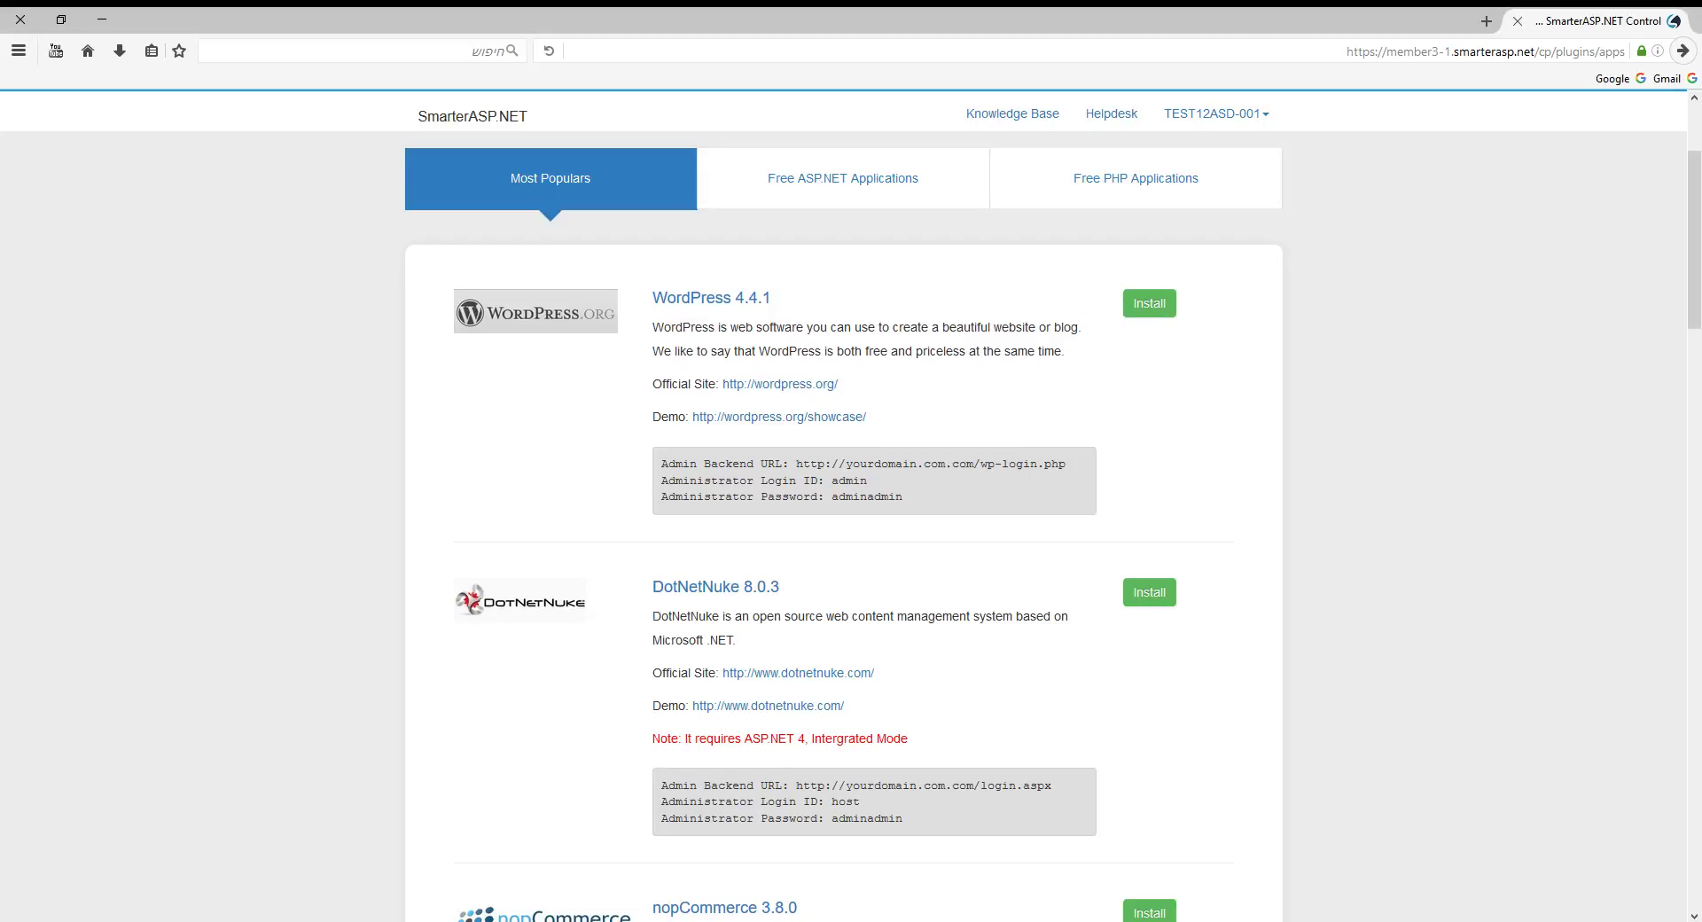
{"action": "scroll", "coordinate": [726, 479], "scroll_direction": "down", "scroll_amount": 1}
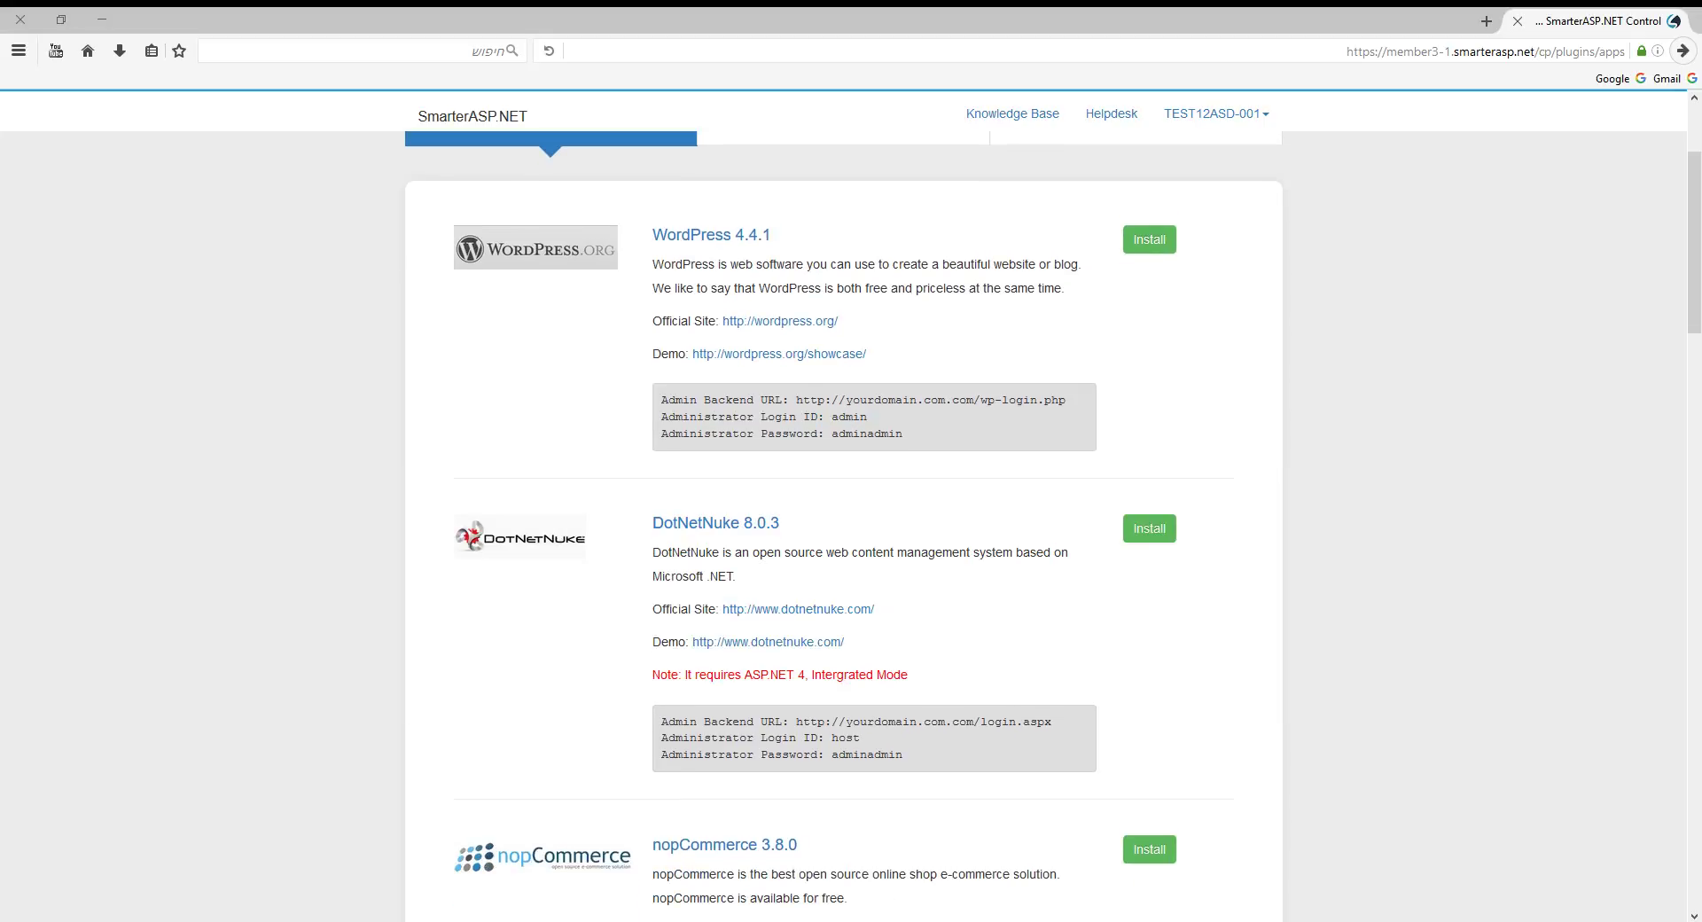
{"action": "scroll", "coordinate": [1193, 281], "scroll_direction": "up", "scroll_amount": 3}
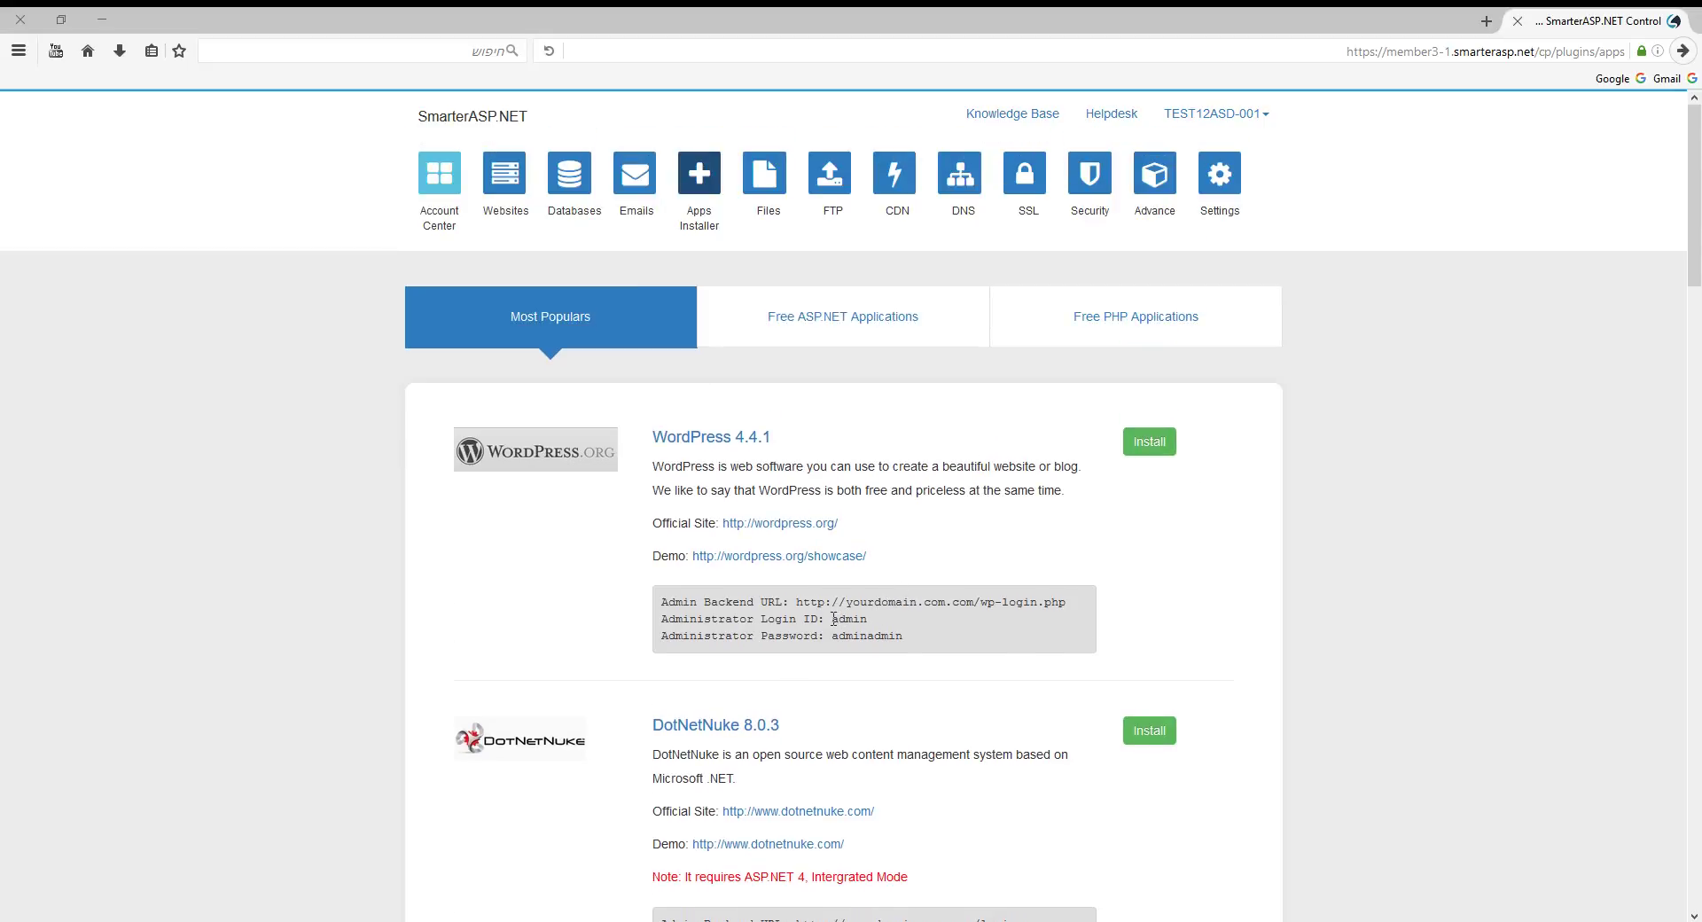
{"action": "left_click_drag", "start_coordinate": [831, 619], "coordinate": [890, 638]}
{"action": "double_click", "coordinate": [878, 637]}
{"action": "right_click", "coordinate": [878, 639]}
{"action": "left_click", "coordinate": [913, 658]}
{"action": "left_click", "coordinate": [1152, 443]}
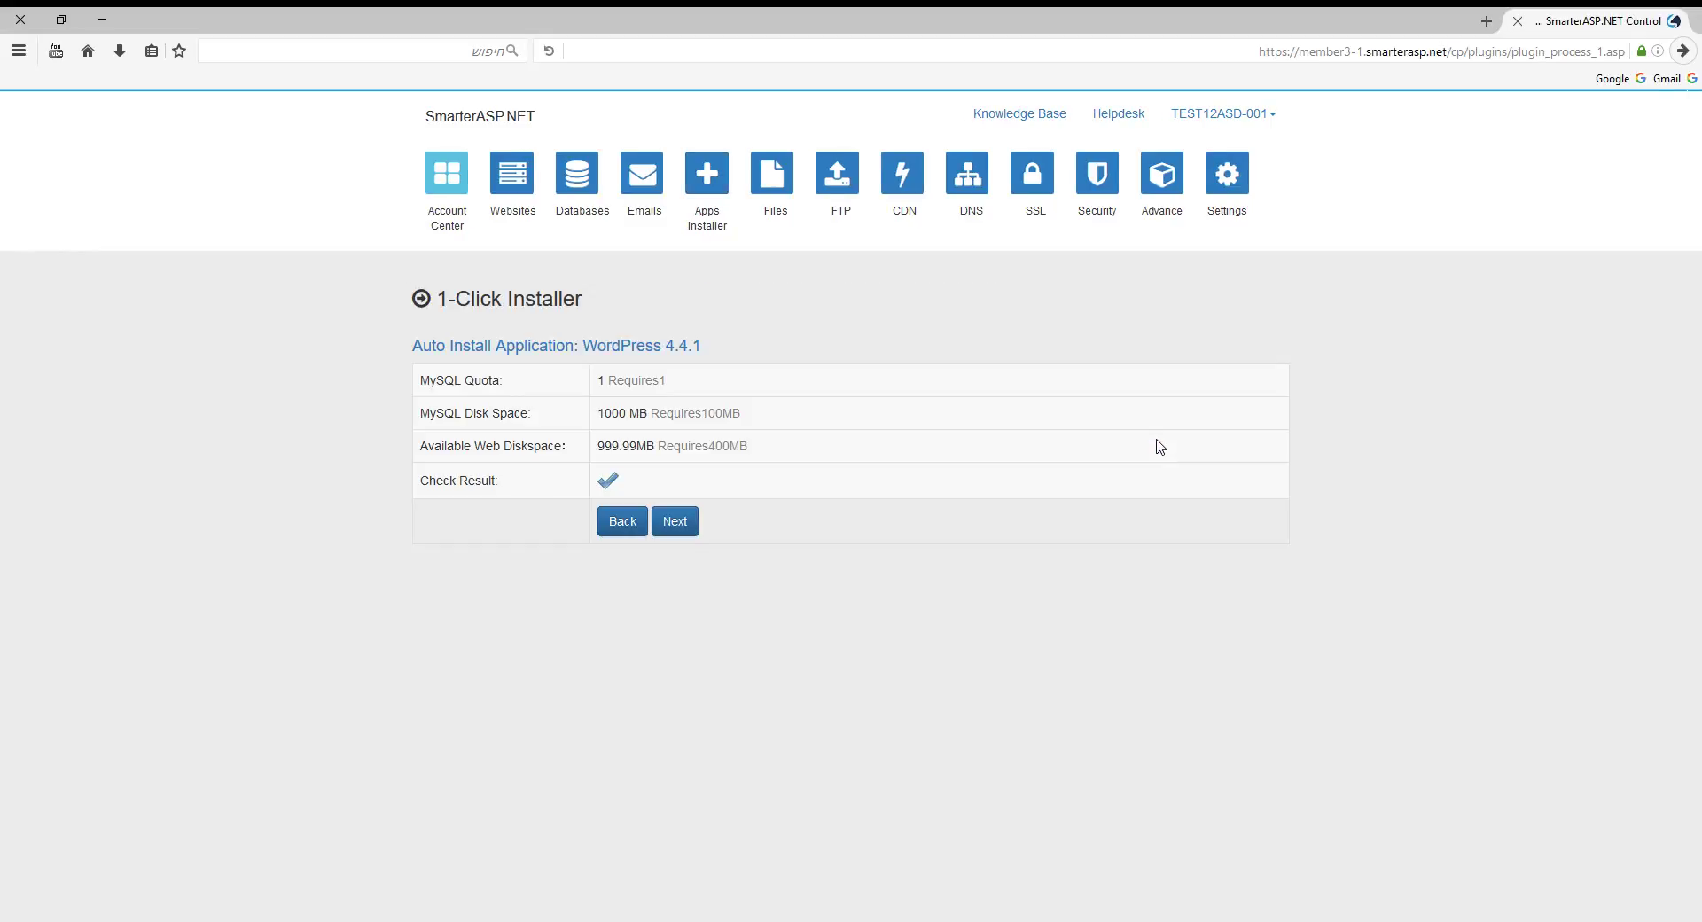
Continue past the requirements check and choose the existing site1 as the destination site.
{"action": "left_click", "coordinate": [674, 521]}
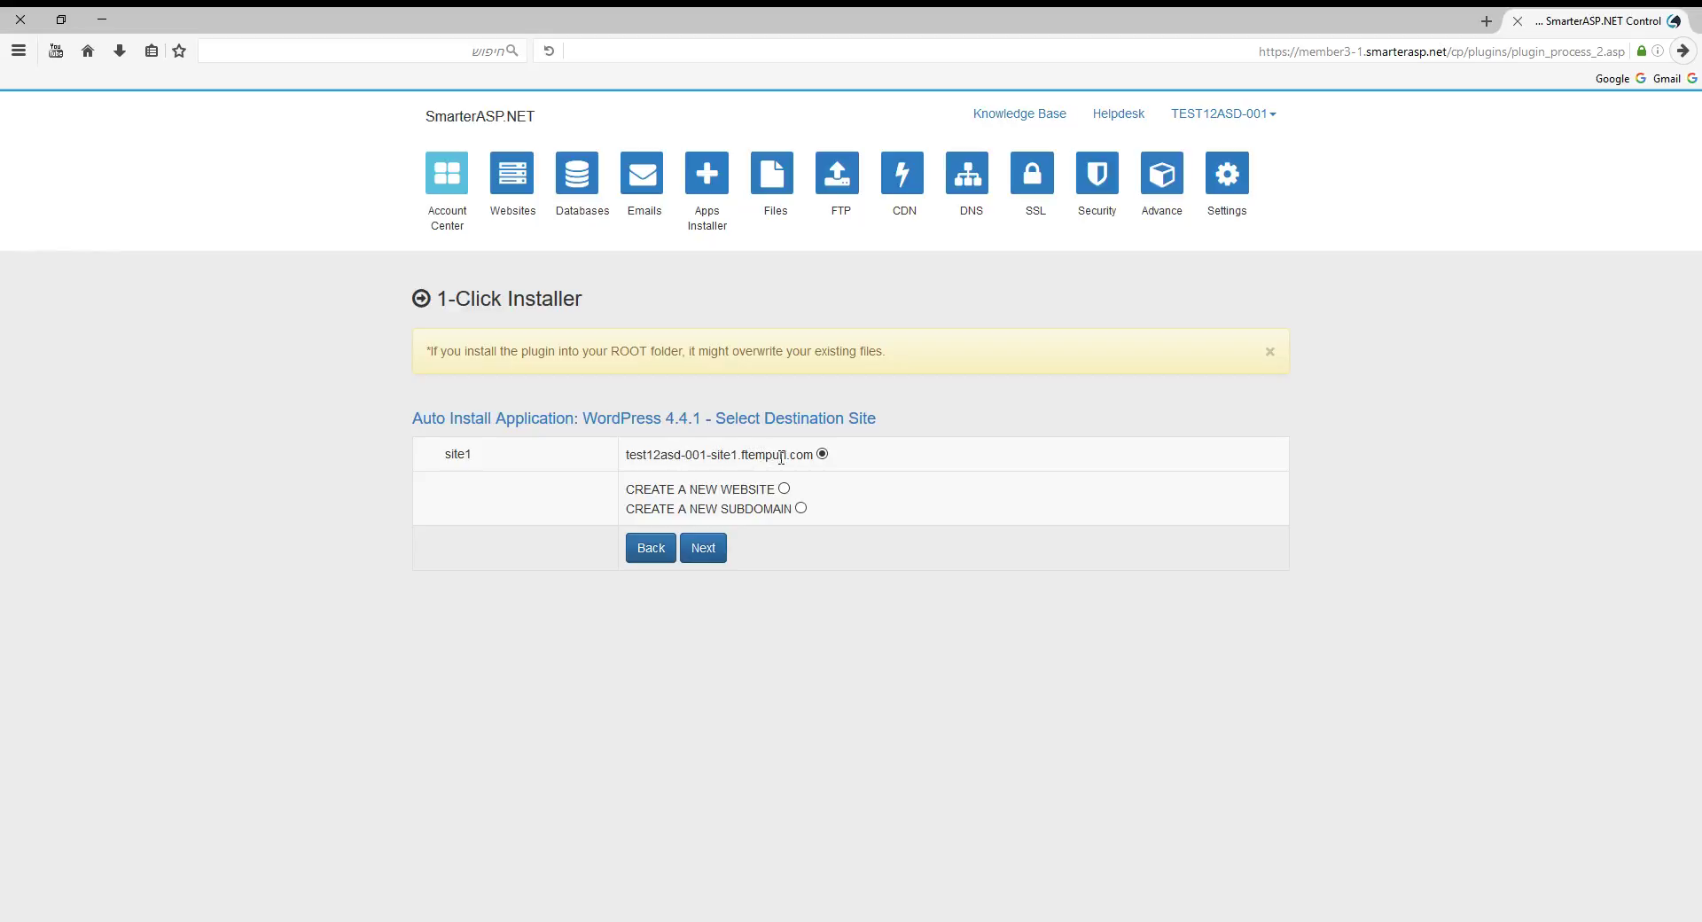
{"action": "left_click_drag", "start_coordinate": [627, 457], "coordinate": [813, 457]}
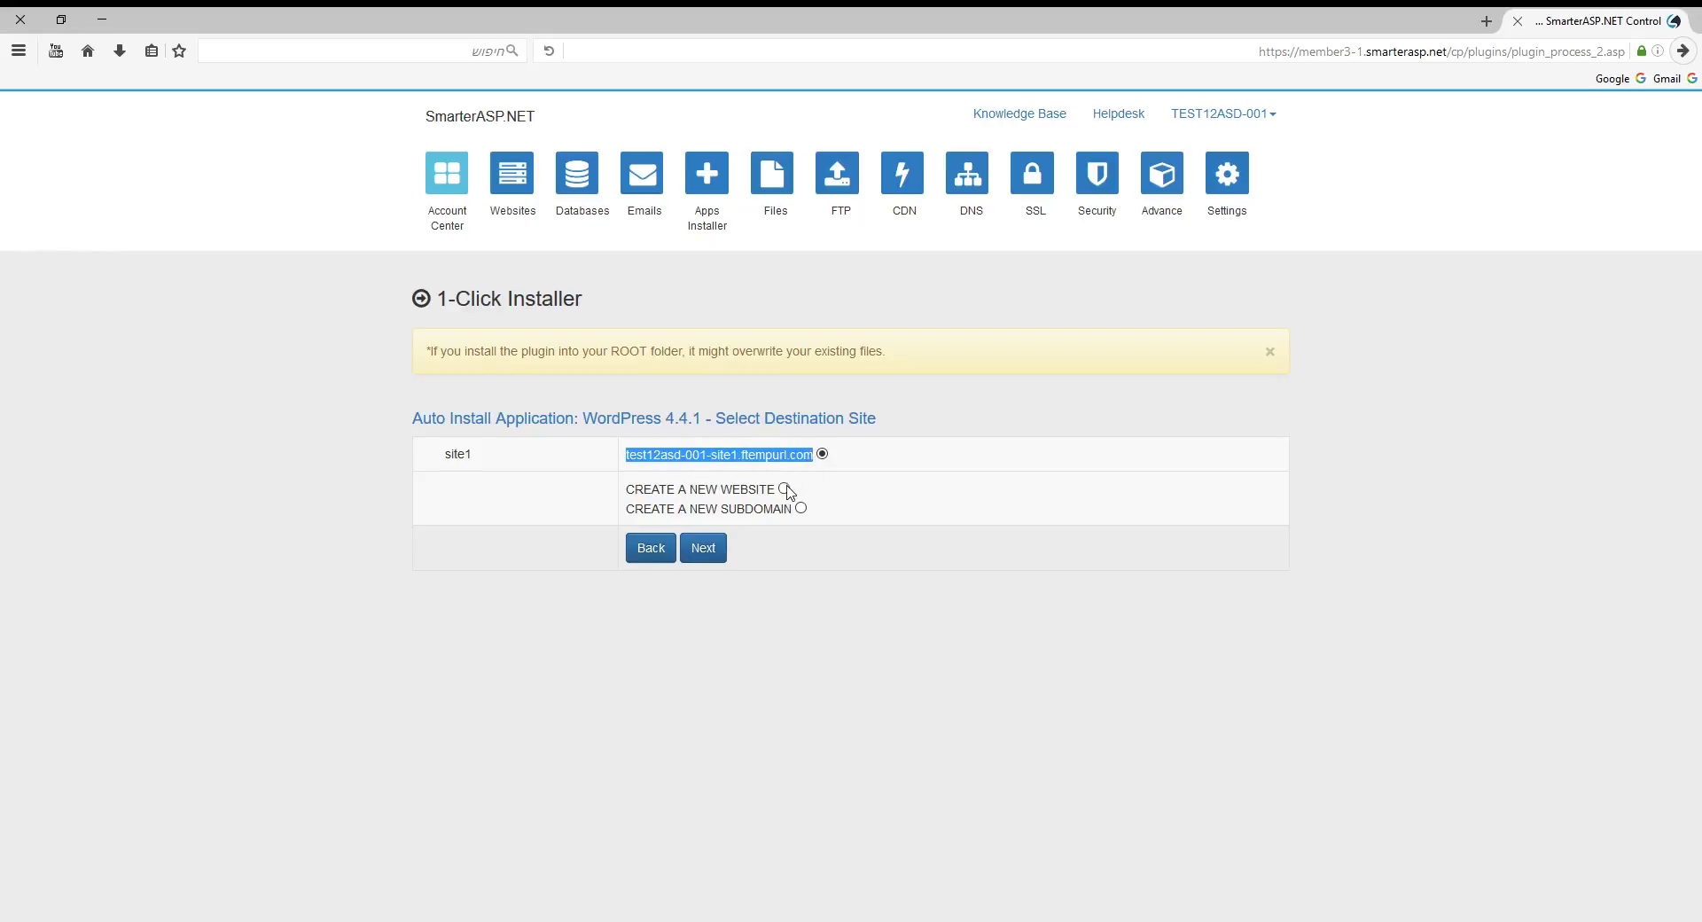
{"action": "left_click", "coordinate": [784, 488]}
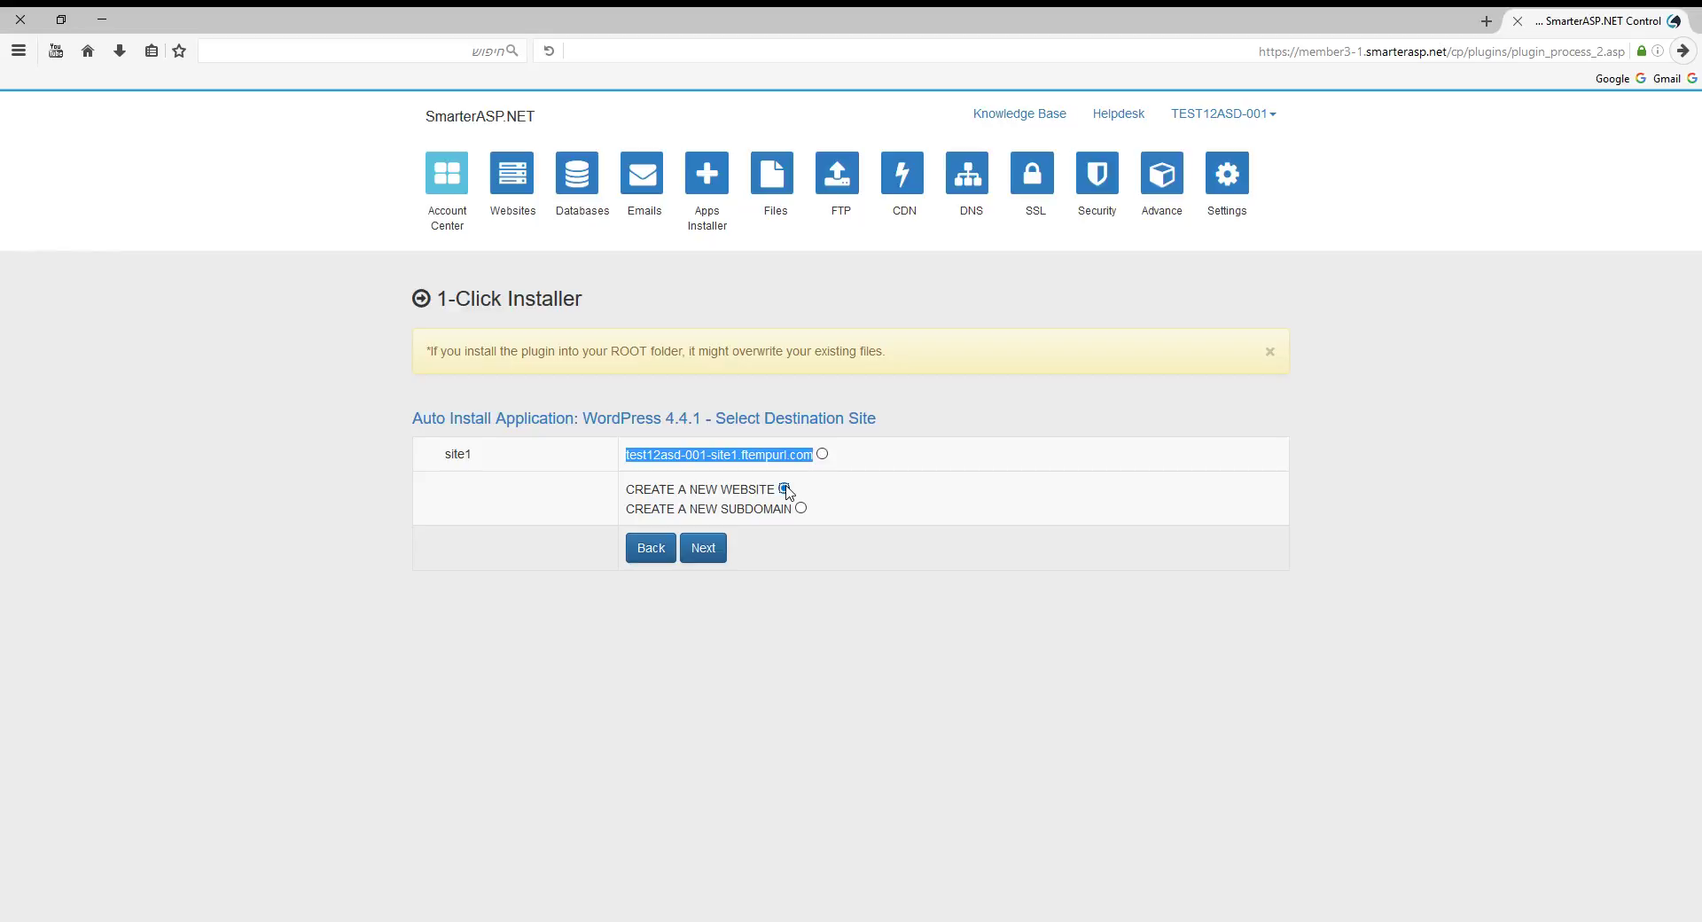
{"action": "left_click", "coordinate": [821, 454]}
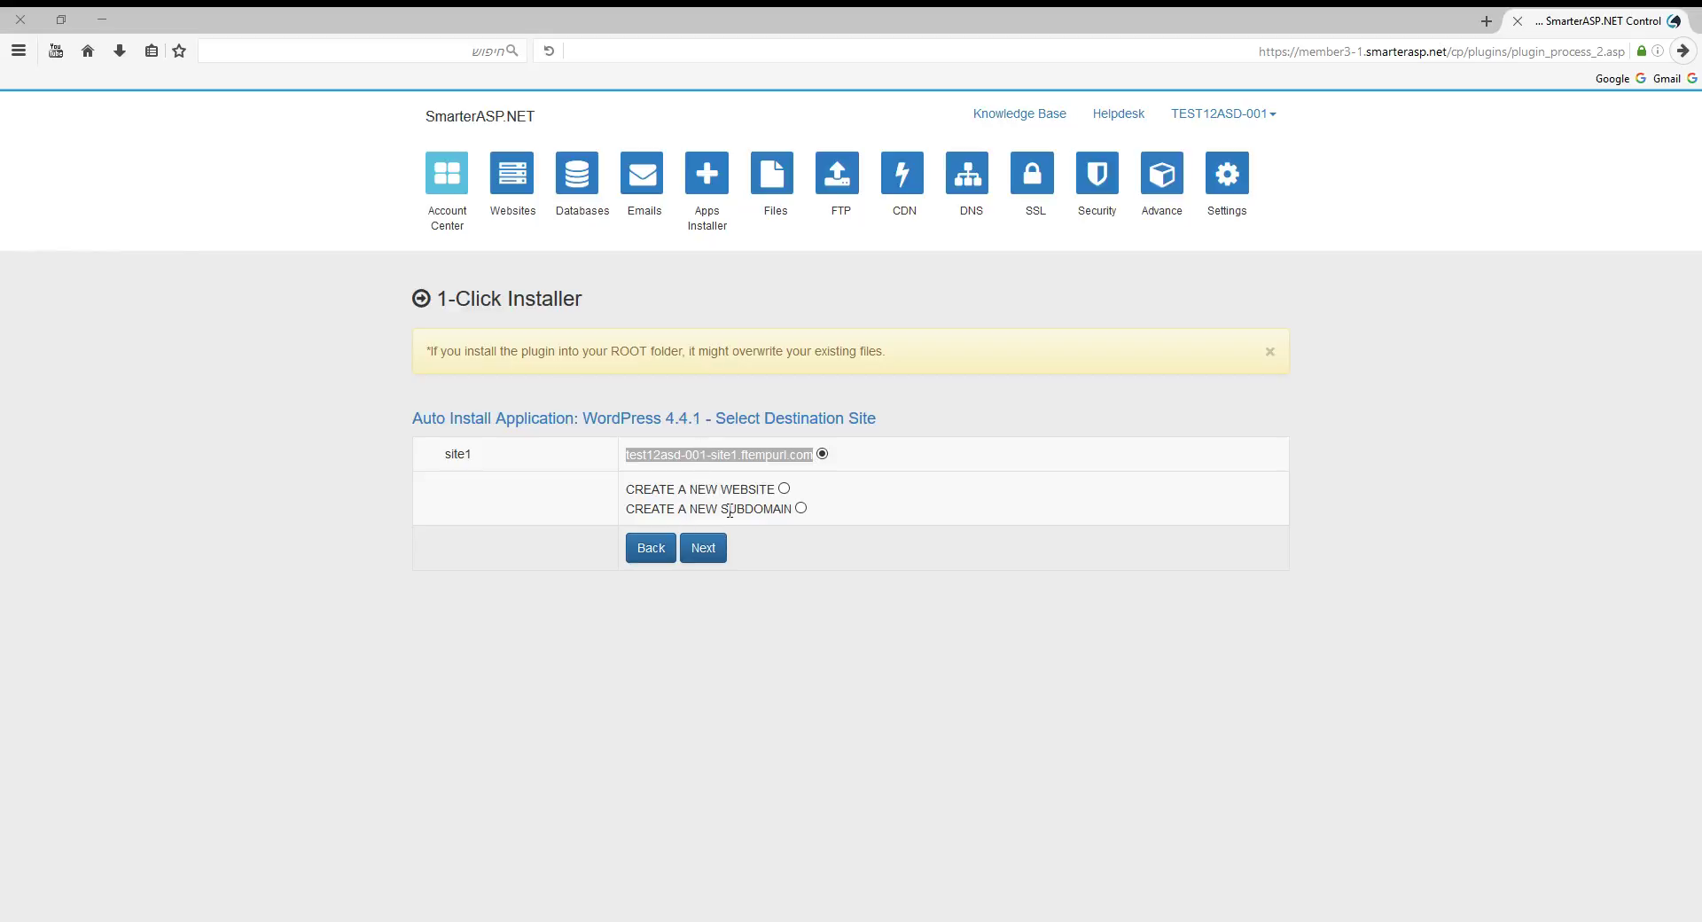
Set a MySQL database password and confirm installing WordPress 4.4.1 into site1.
{"action": "left_click", "coordinate": [714, 544]}
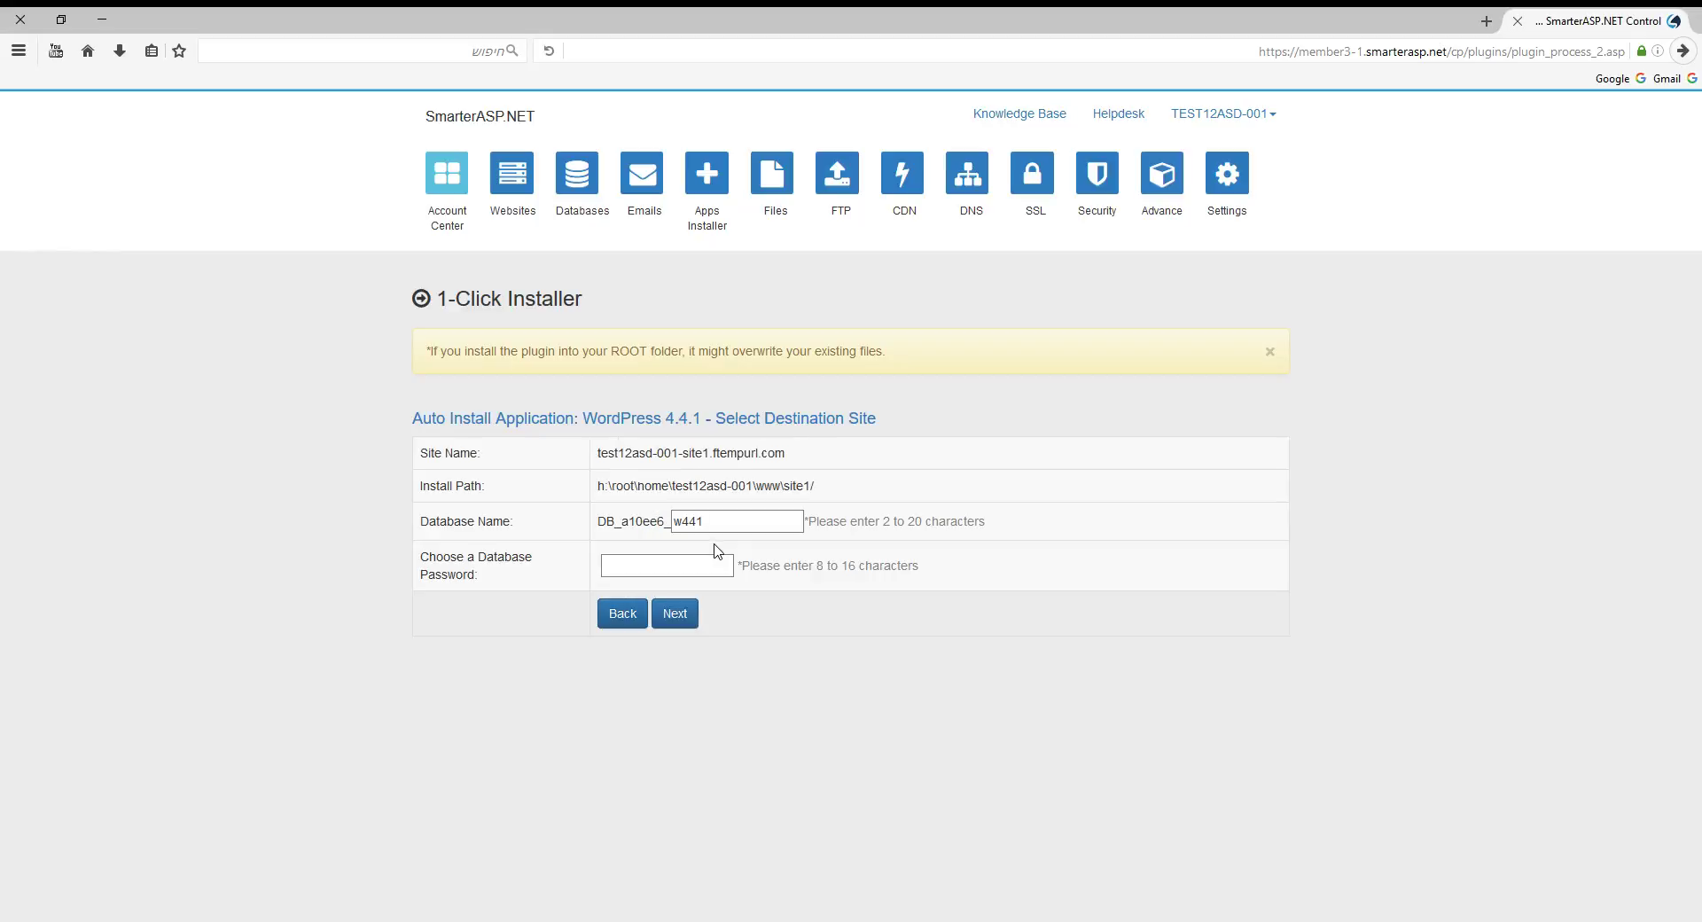
{"action": "left_click", "coordinate": [696, 558]}
{"action": "type", "text": "••••••••"}
{"action": "left_click", "coordinate": [679, 612]}
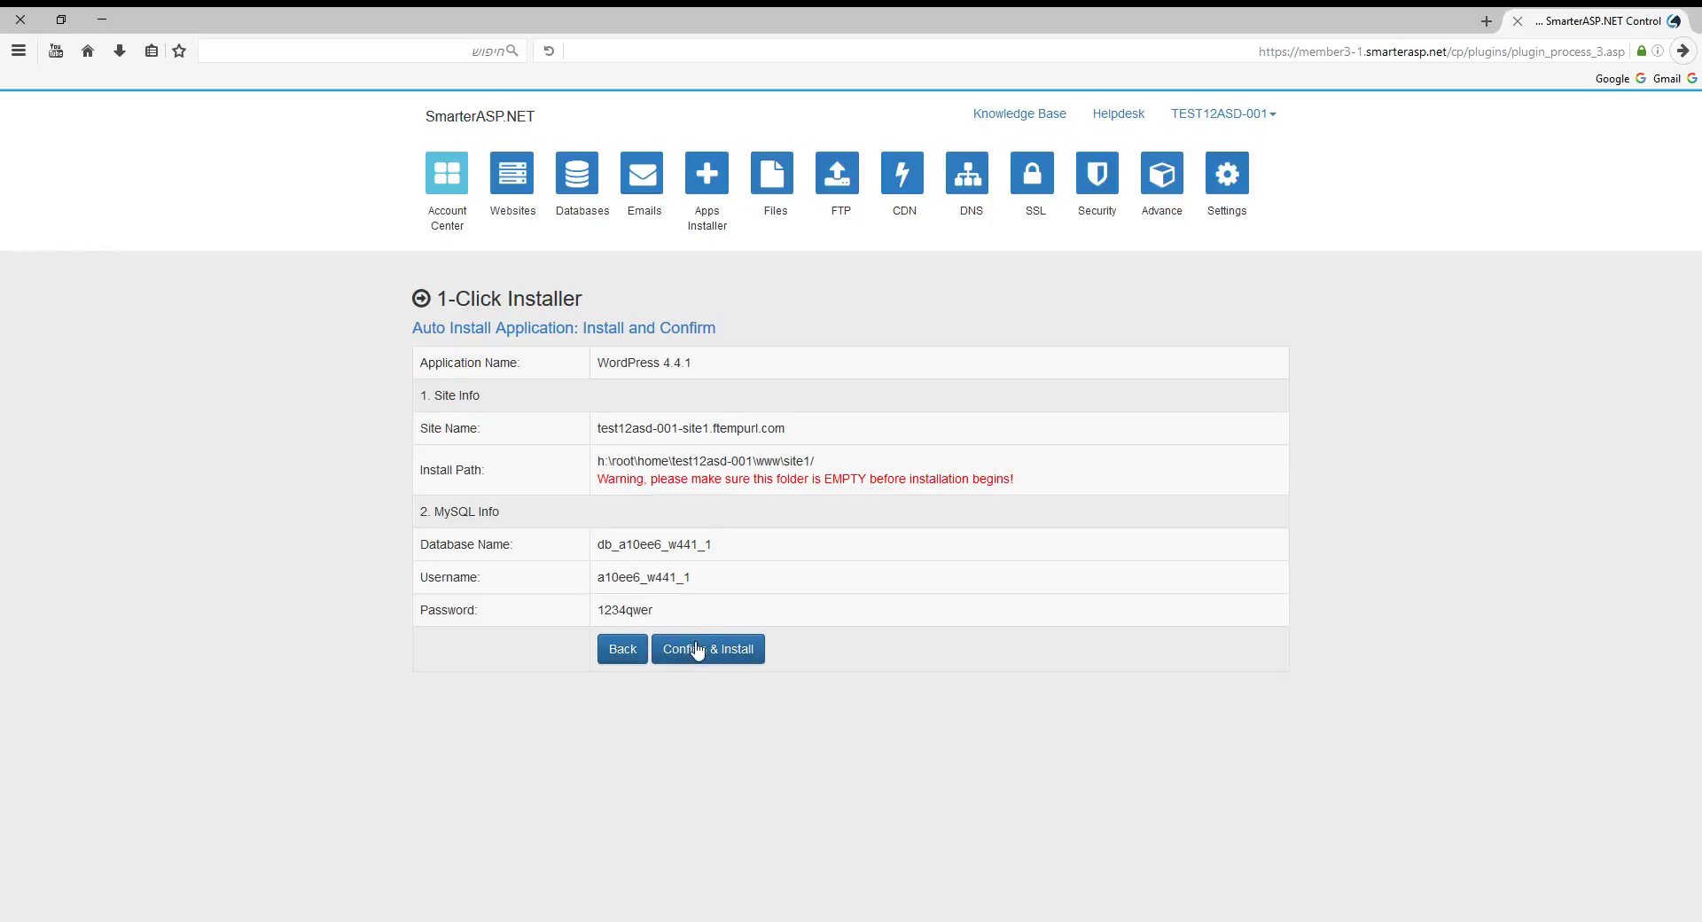
{"action": "left_click", "coordinate": [697, 654]}
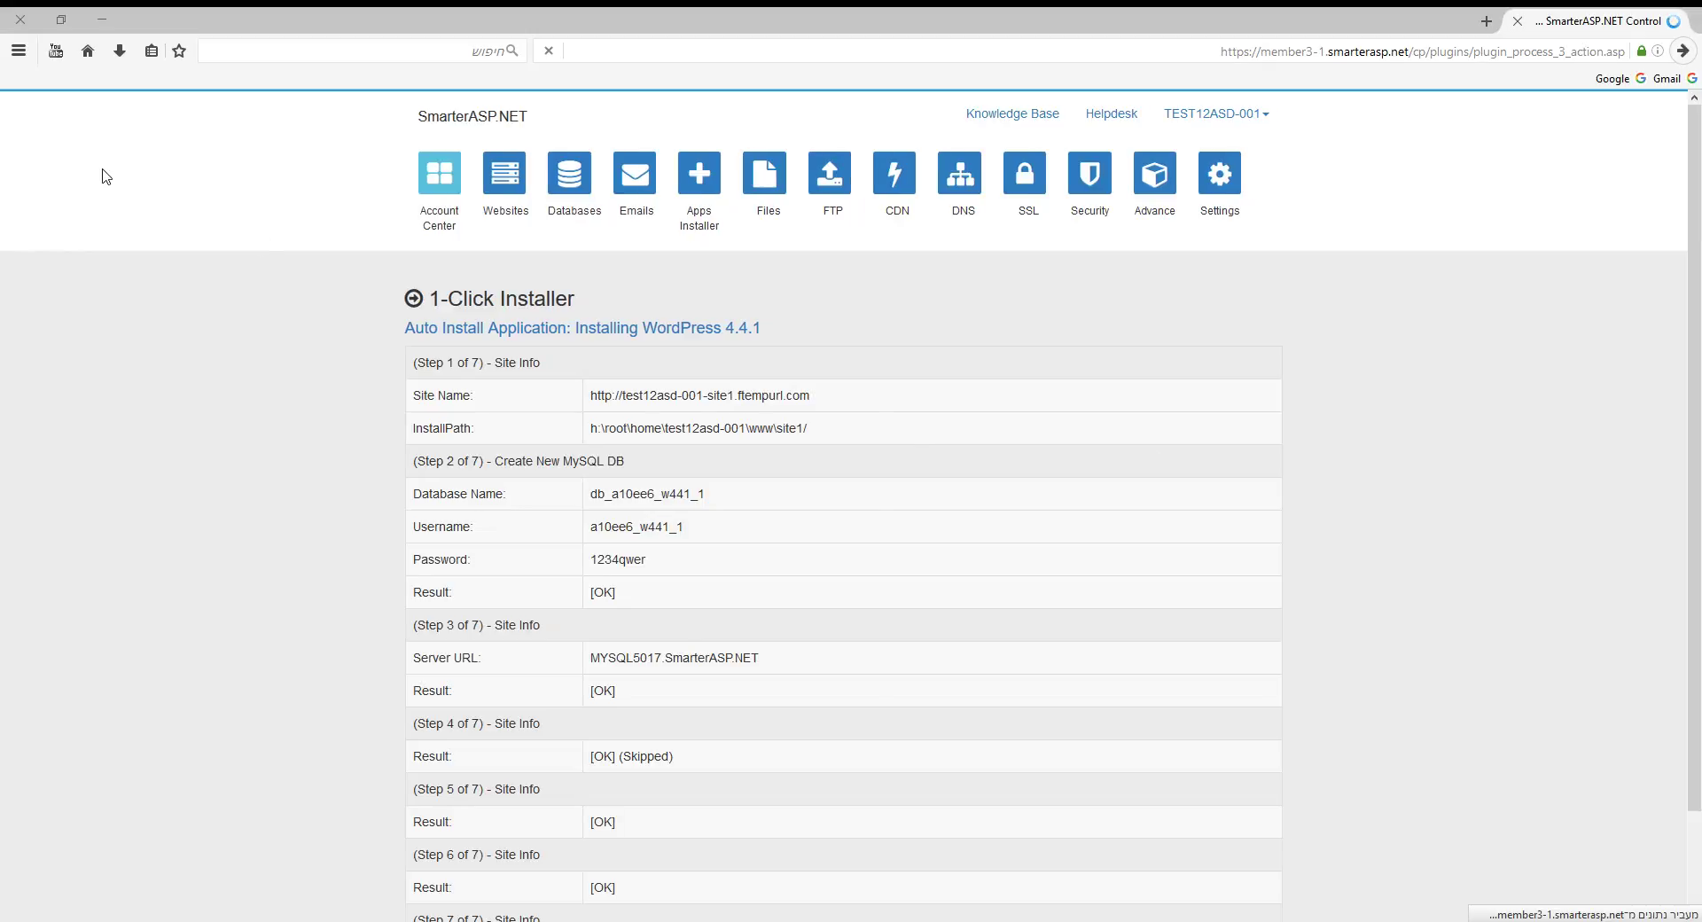
Scroll through the installer results to review the site URL, backend URL and admin credentials.
{"action": "scroll", "coordinate": [577, 369], "scroll_direction": "down", "scroll_amount": 2}
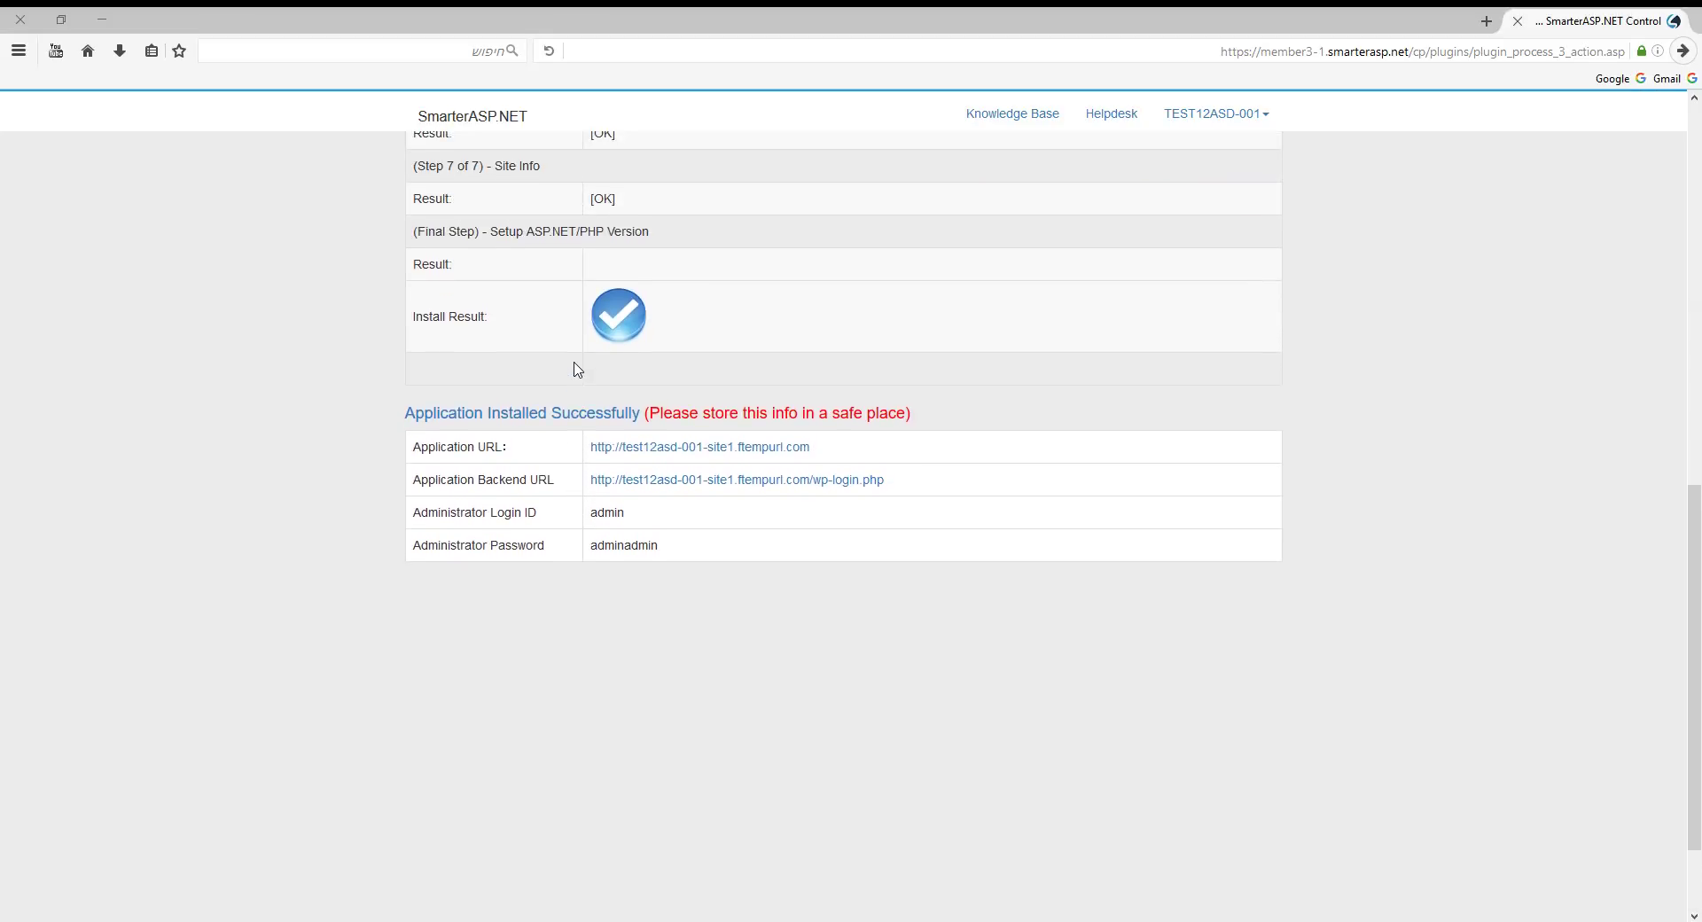
{"action": "scroll", "coordinate": [577, 368], "scroll_direction": "up", "scroll_amount": 1}
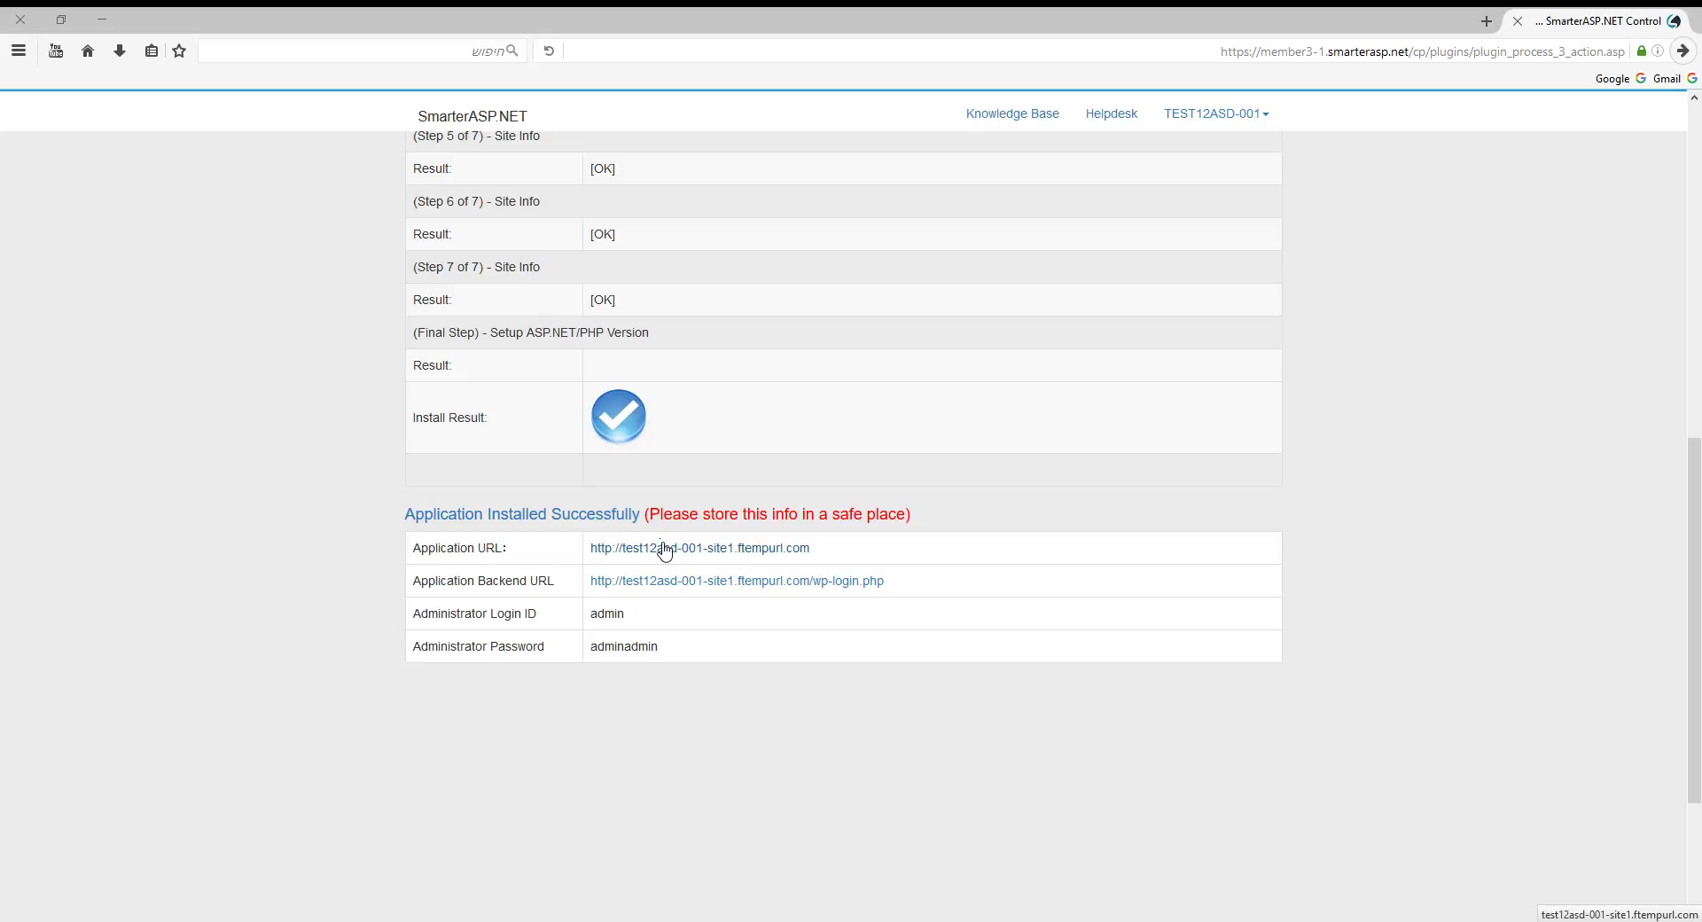
{"action": "scroll", "coordinate": [664, 549], "scroll_direction": "down", "scroll_amount": 1}
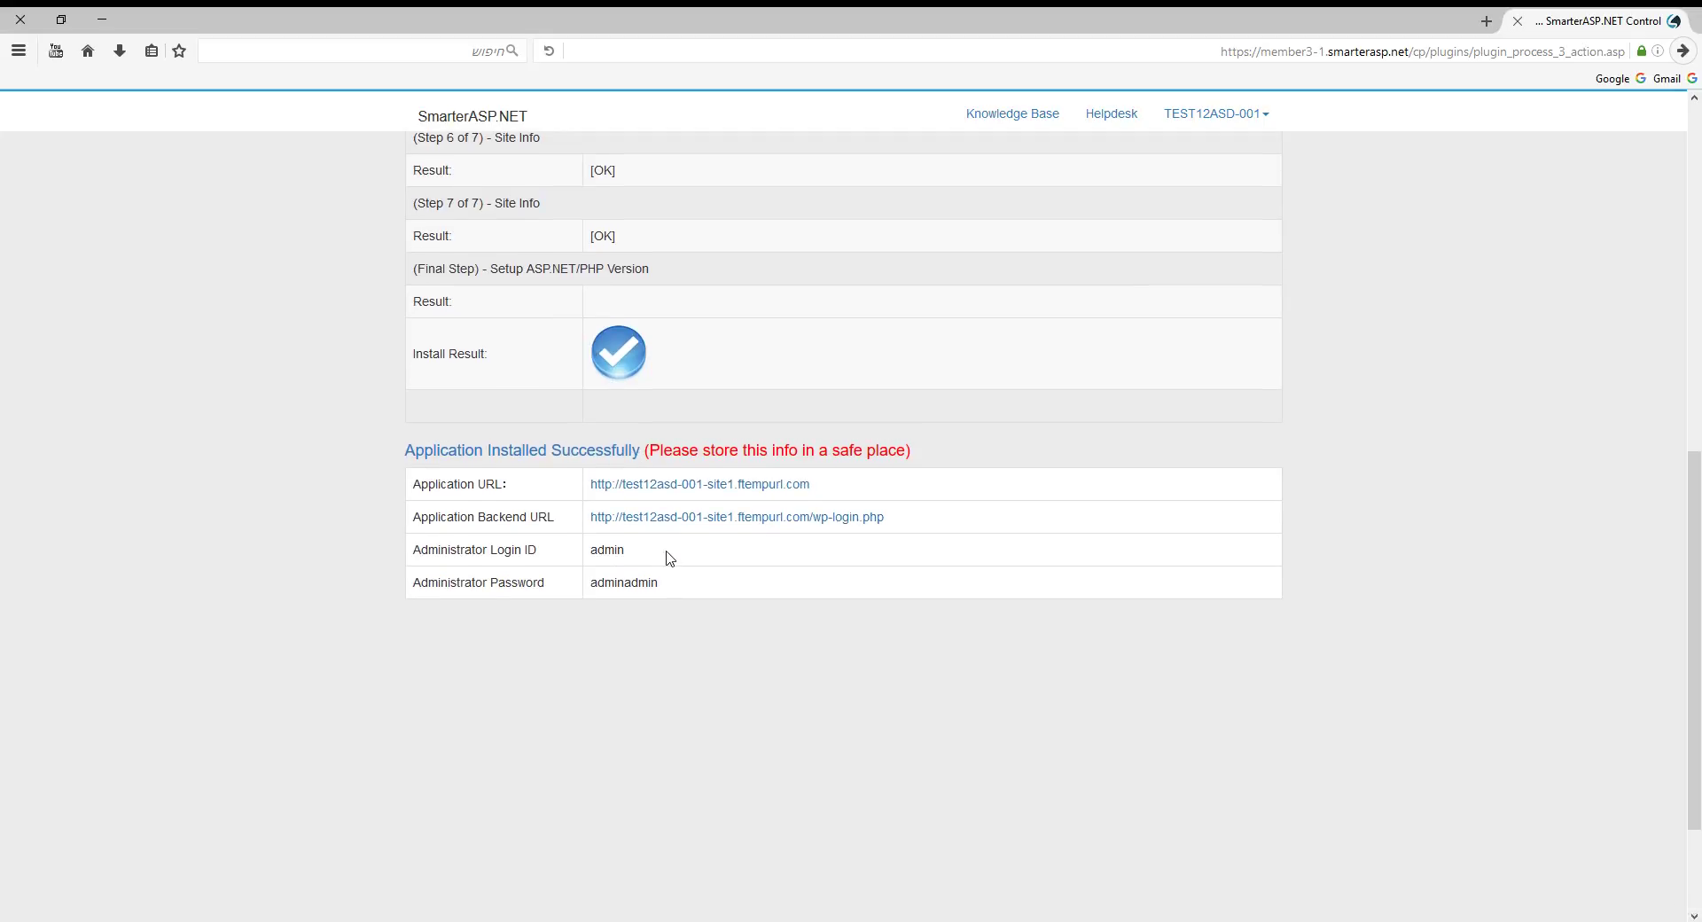
Open the new site in another tab, then open the WordPress admin login page.
{"action": "middle_click", "coordinate": [675, 493]}
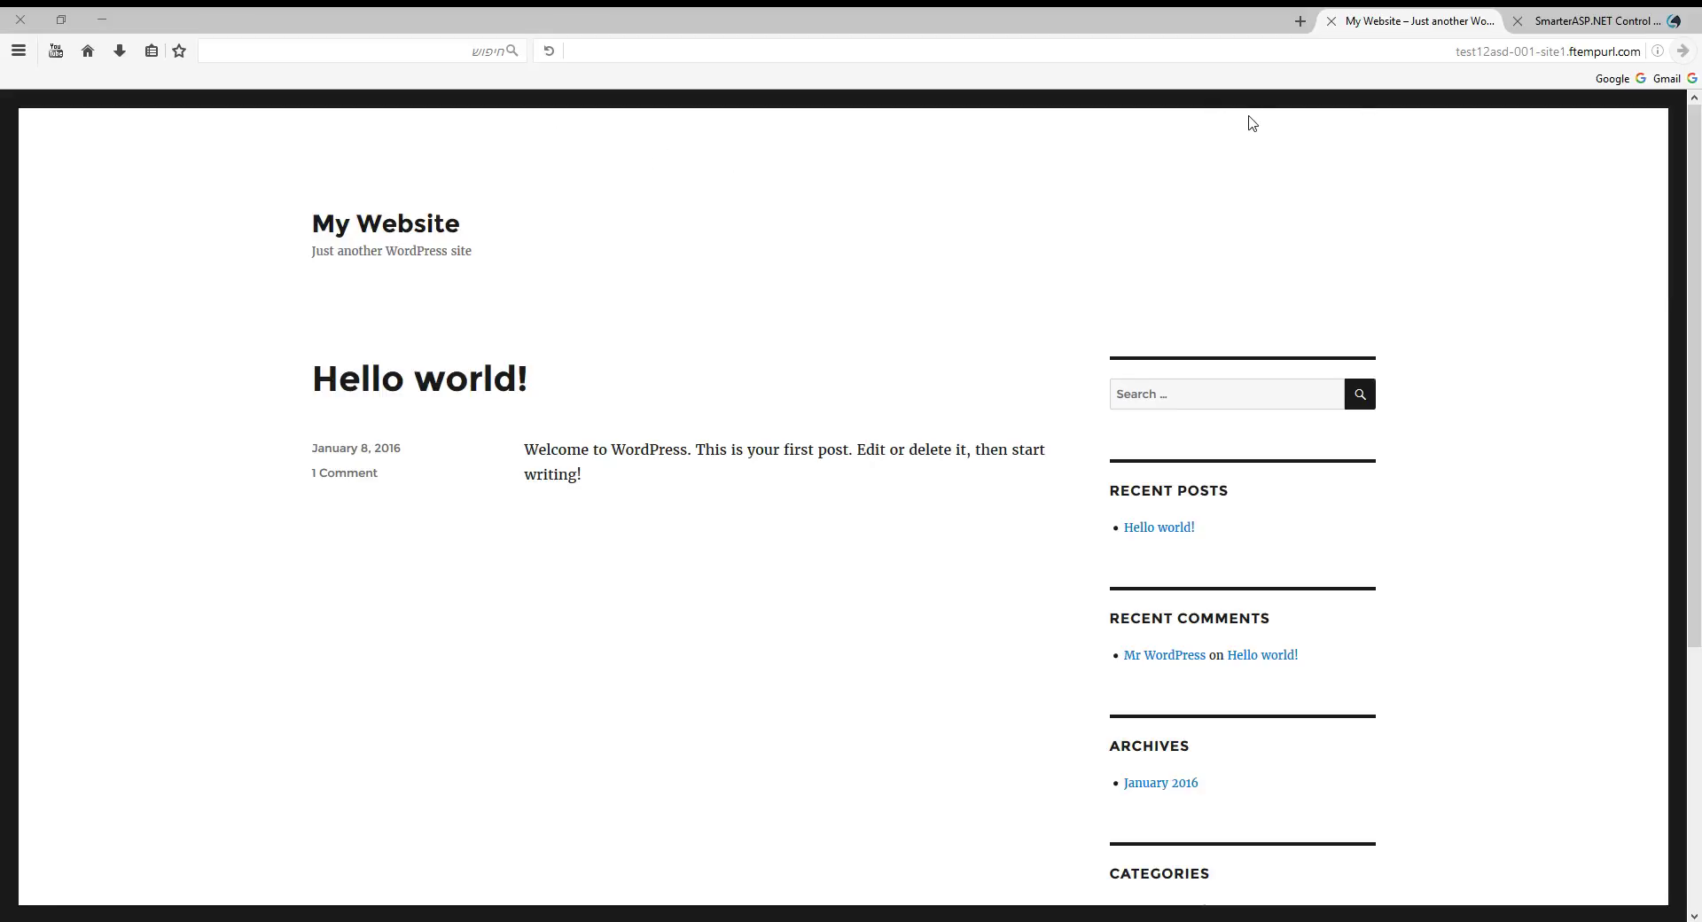
{"action": "left_click", "coordinate": [1584, 31]}
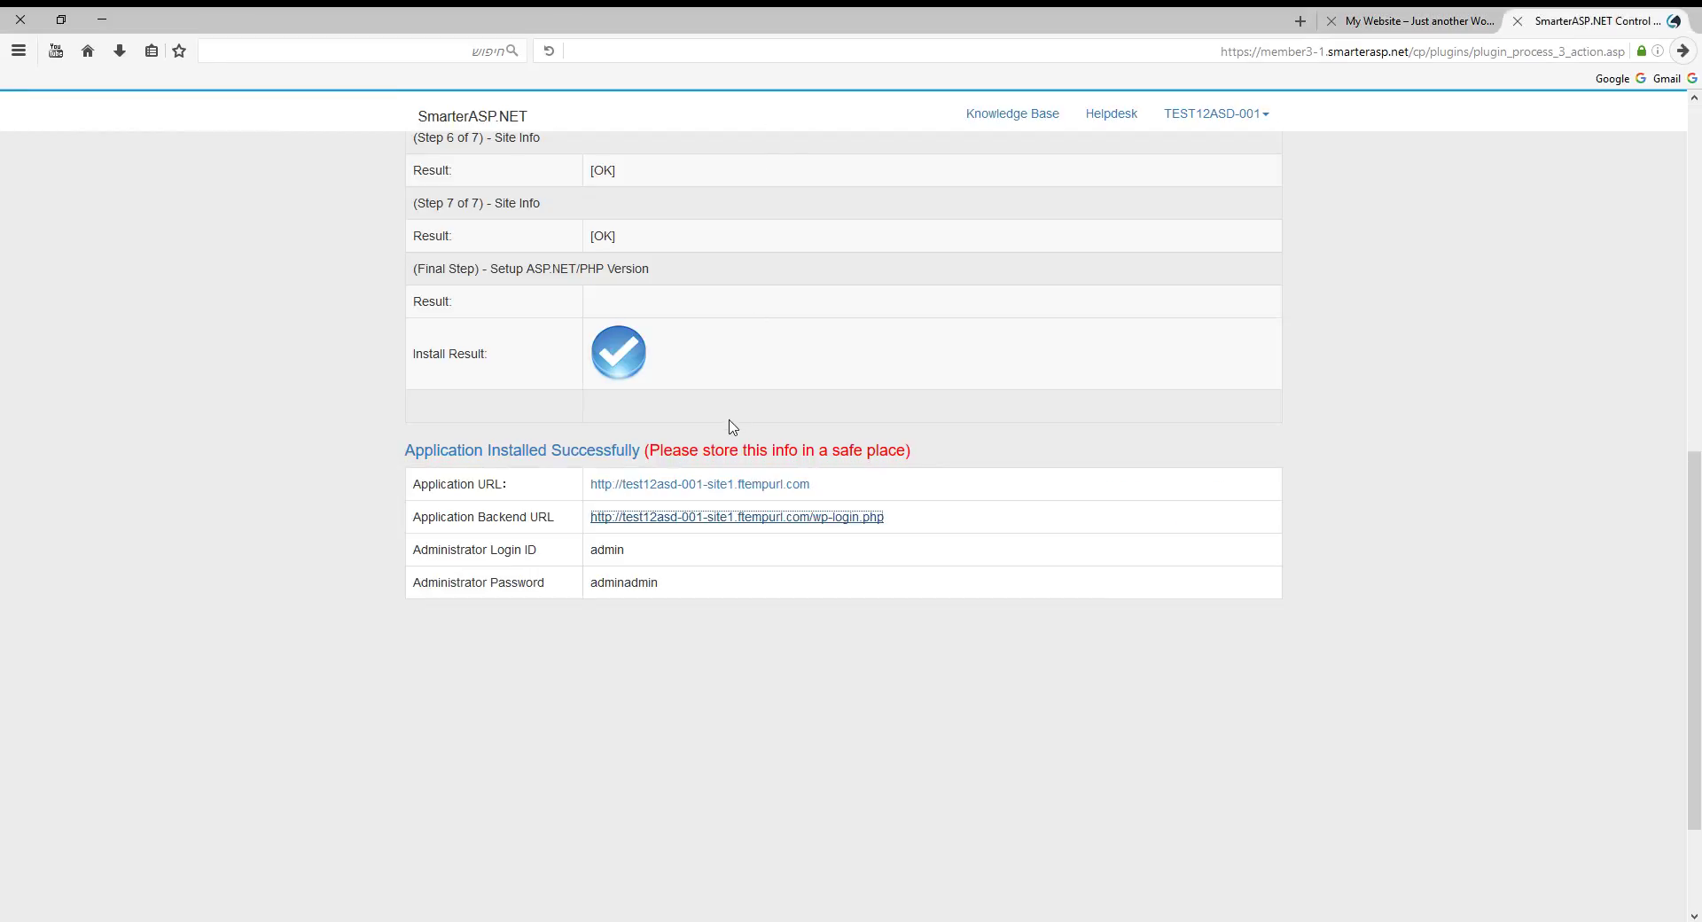
{"action": "left_click", "coordinate": [685, 529]}
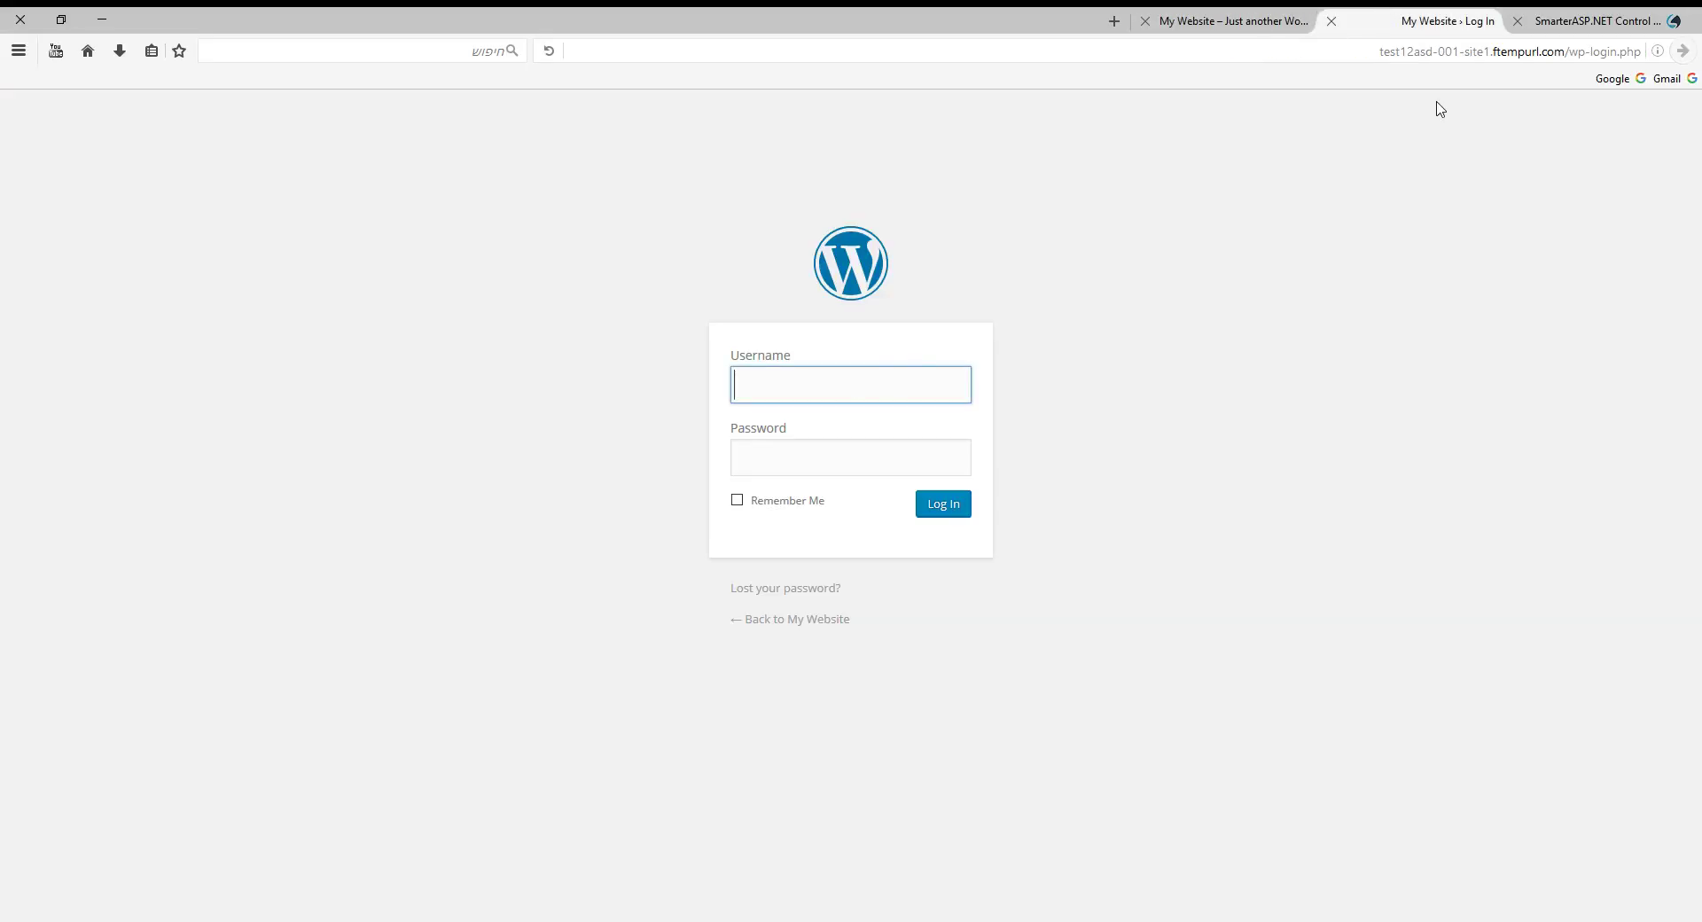
Copy the administrator credentials from the installer and paste the password into the login form.
{"action": "left_click", "coordinate": [1604, 14]}
{"action": "left_click_drag", "start_coordinate": [657, 583], "coordinate": [600, 554]}
{"action": "left_click", "coordinate": [605, 553]}
{"action": "double_click", "coordinate": [605, 554]}
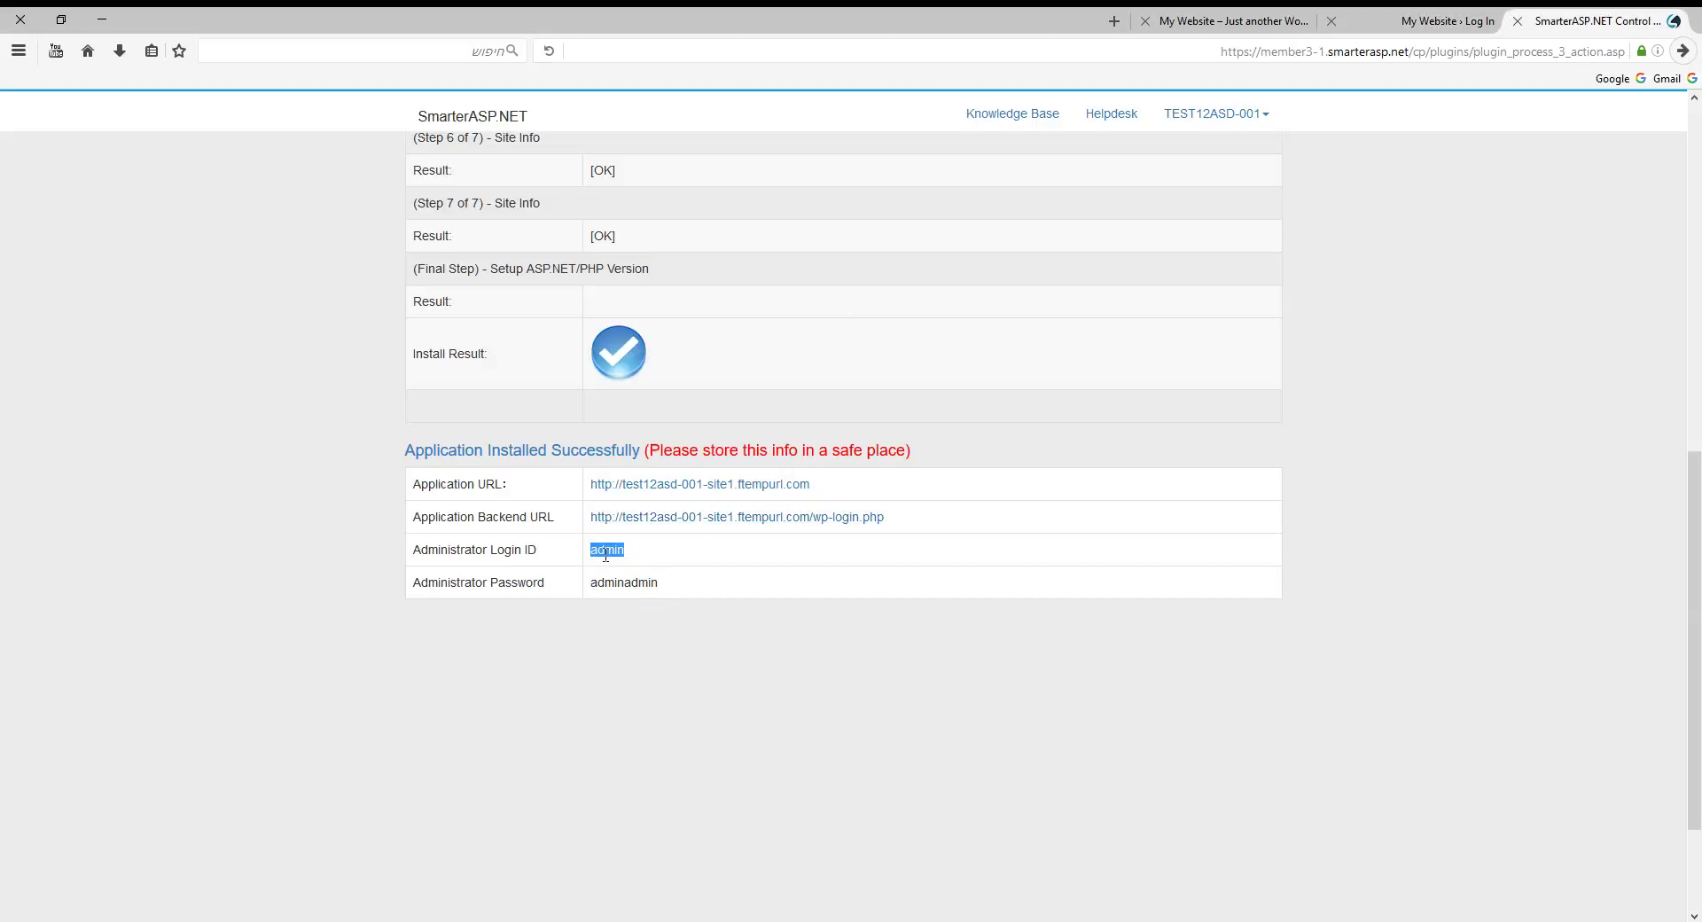
{"action": "double_click", "coordinate": [623, 582]}
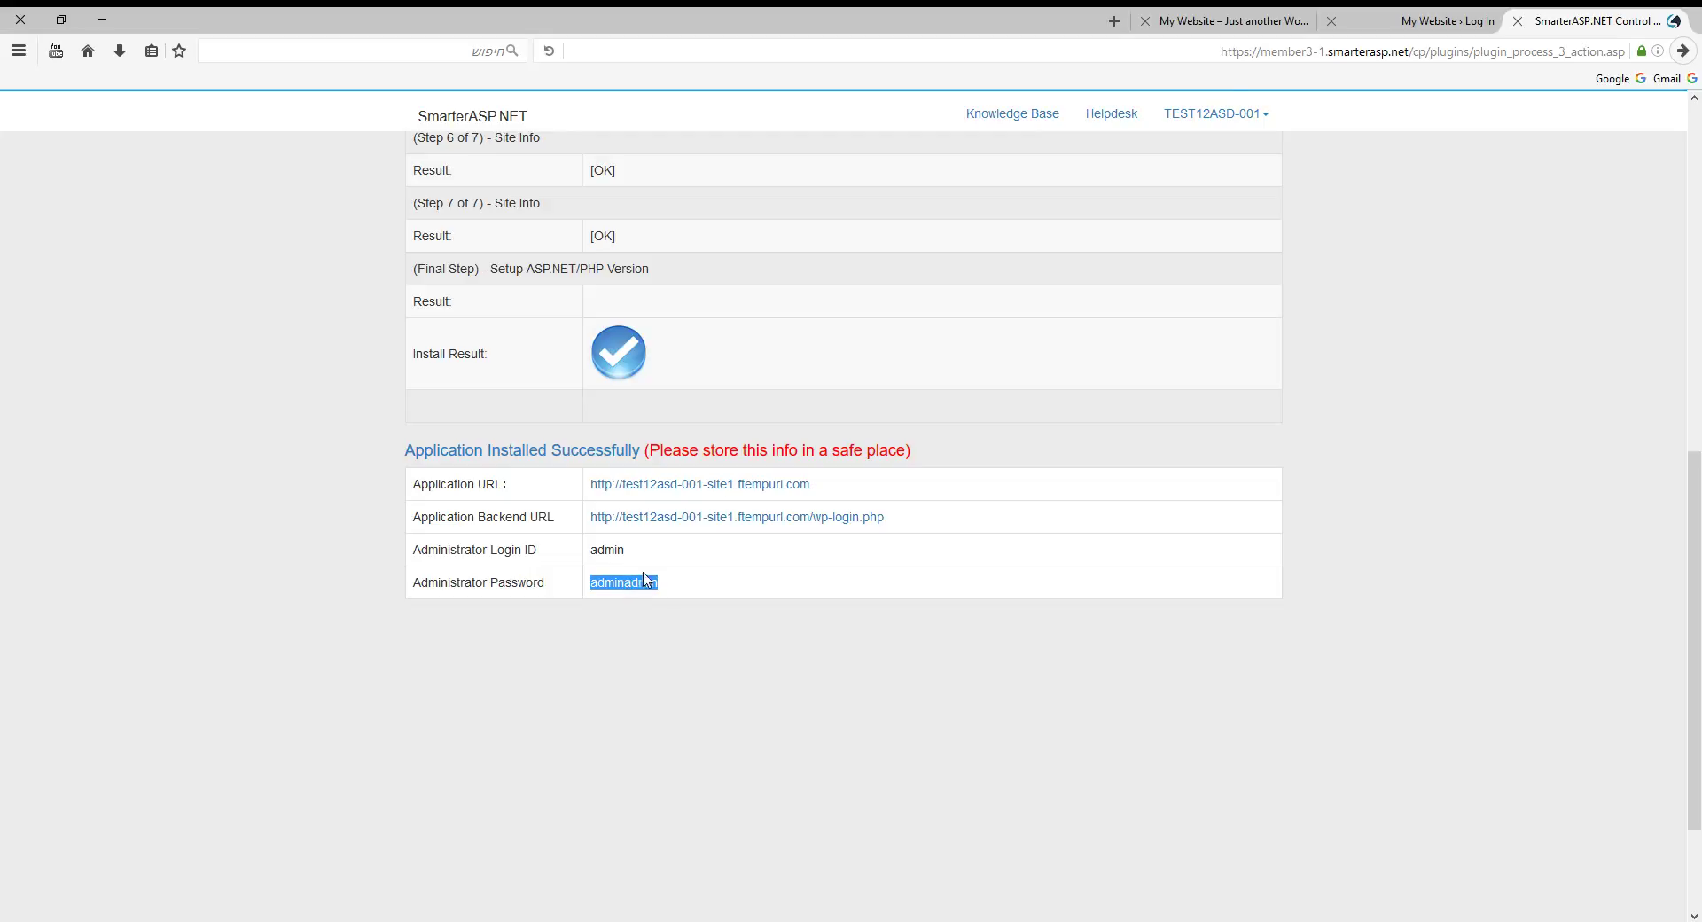
{"action": "left_click", "coordinate": [1342, 26]}
{"action": "left_click", "coordinate": [824, 455]}
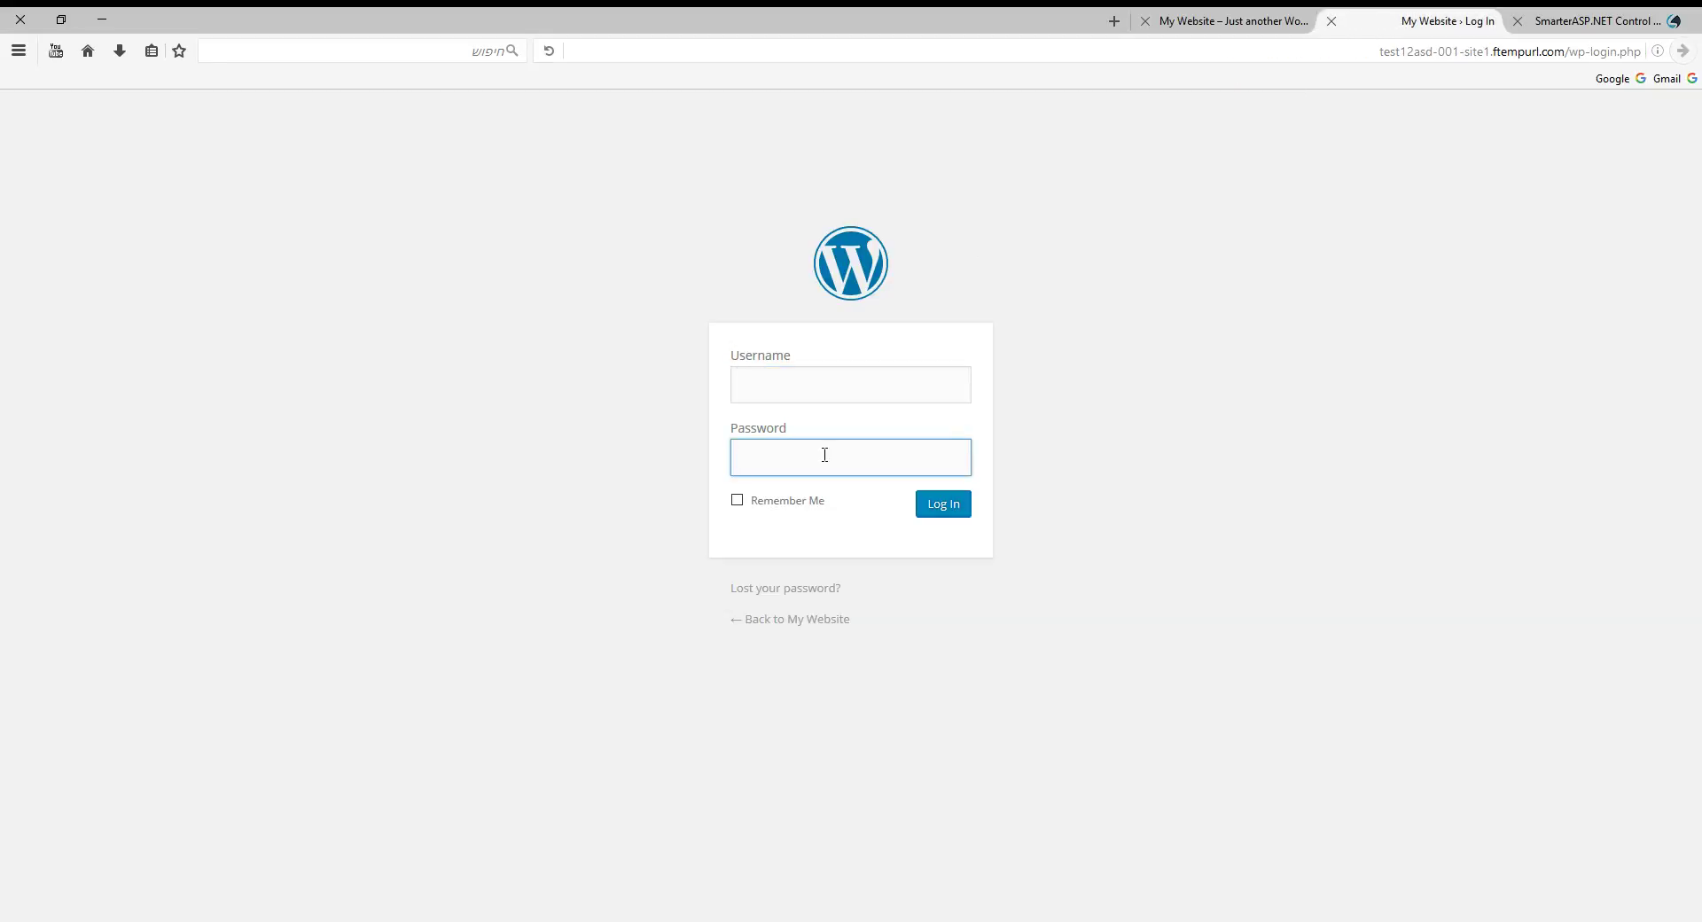
{"action": "key", "text": "ctrl+v"}
{"action": "left_click", "coordinate": [811, 395]}
Log in to the WordPress dashboard as admin.
{"action": "type", "text": "admin"}
{"action": "left_click", "coordinate": [939, 512]}
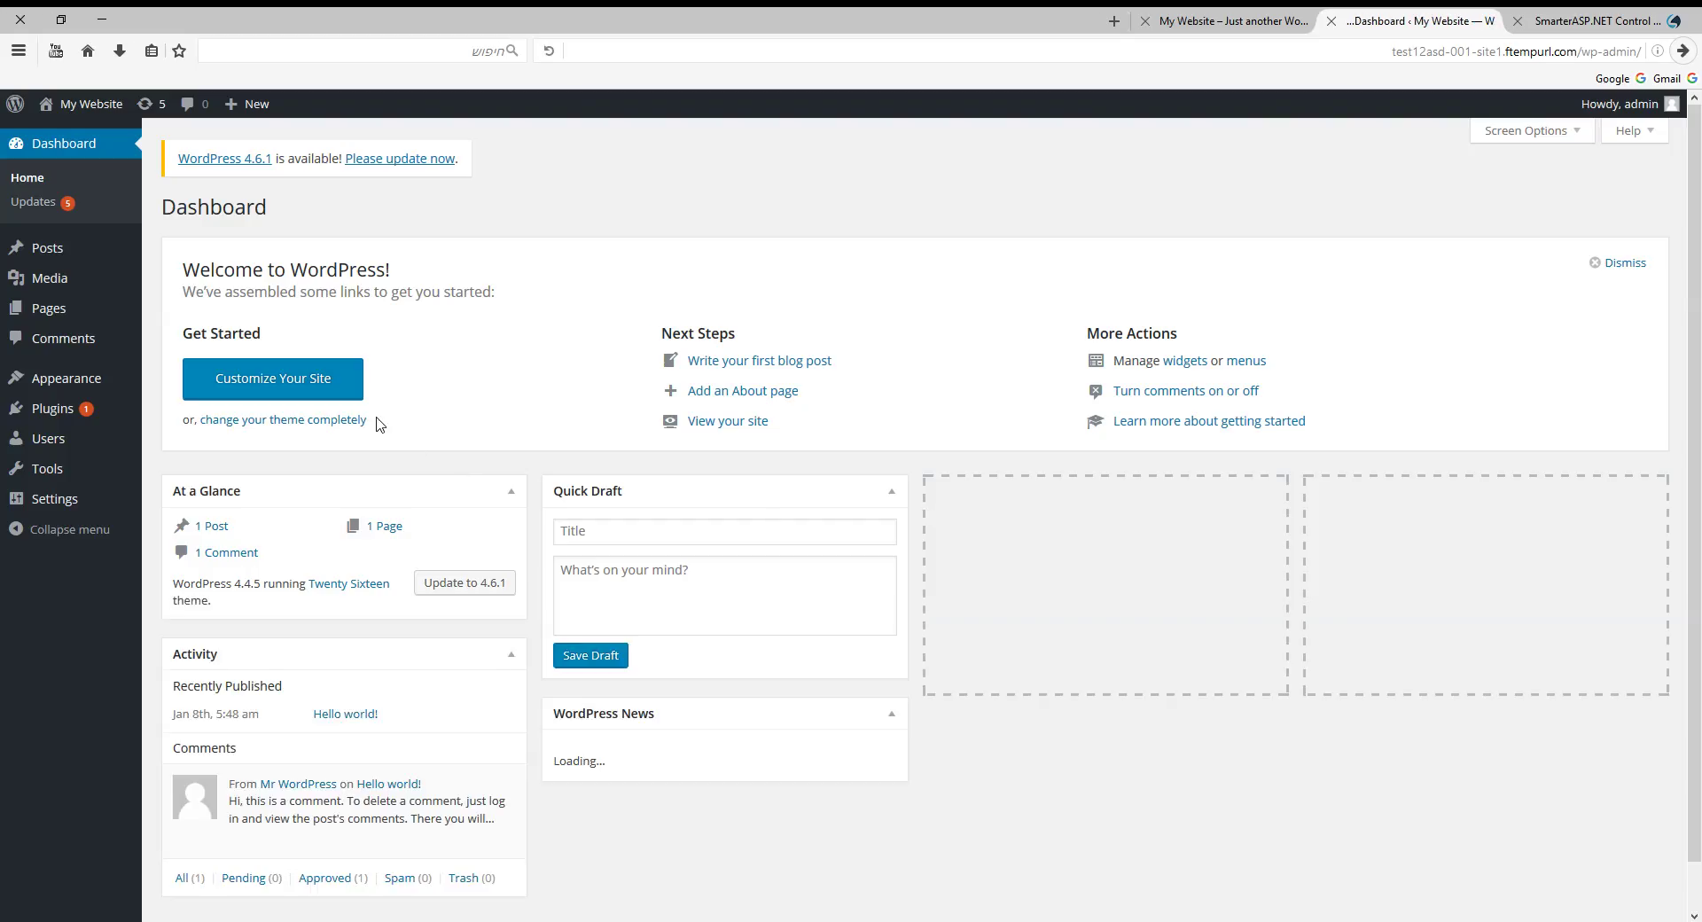
{"action": "scroll", "coordinate": [377, 423], "scroll_direction": "down", "scroll_amount": 1}
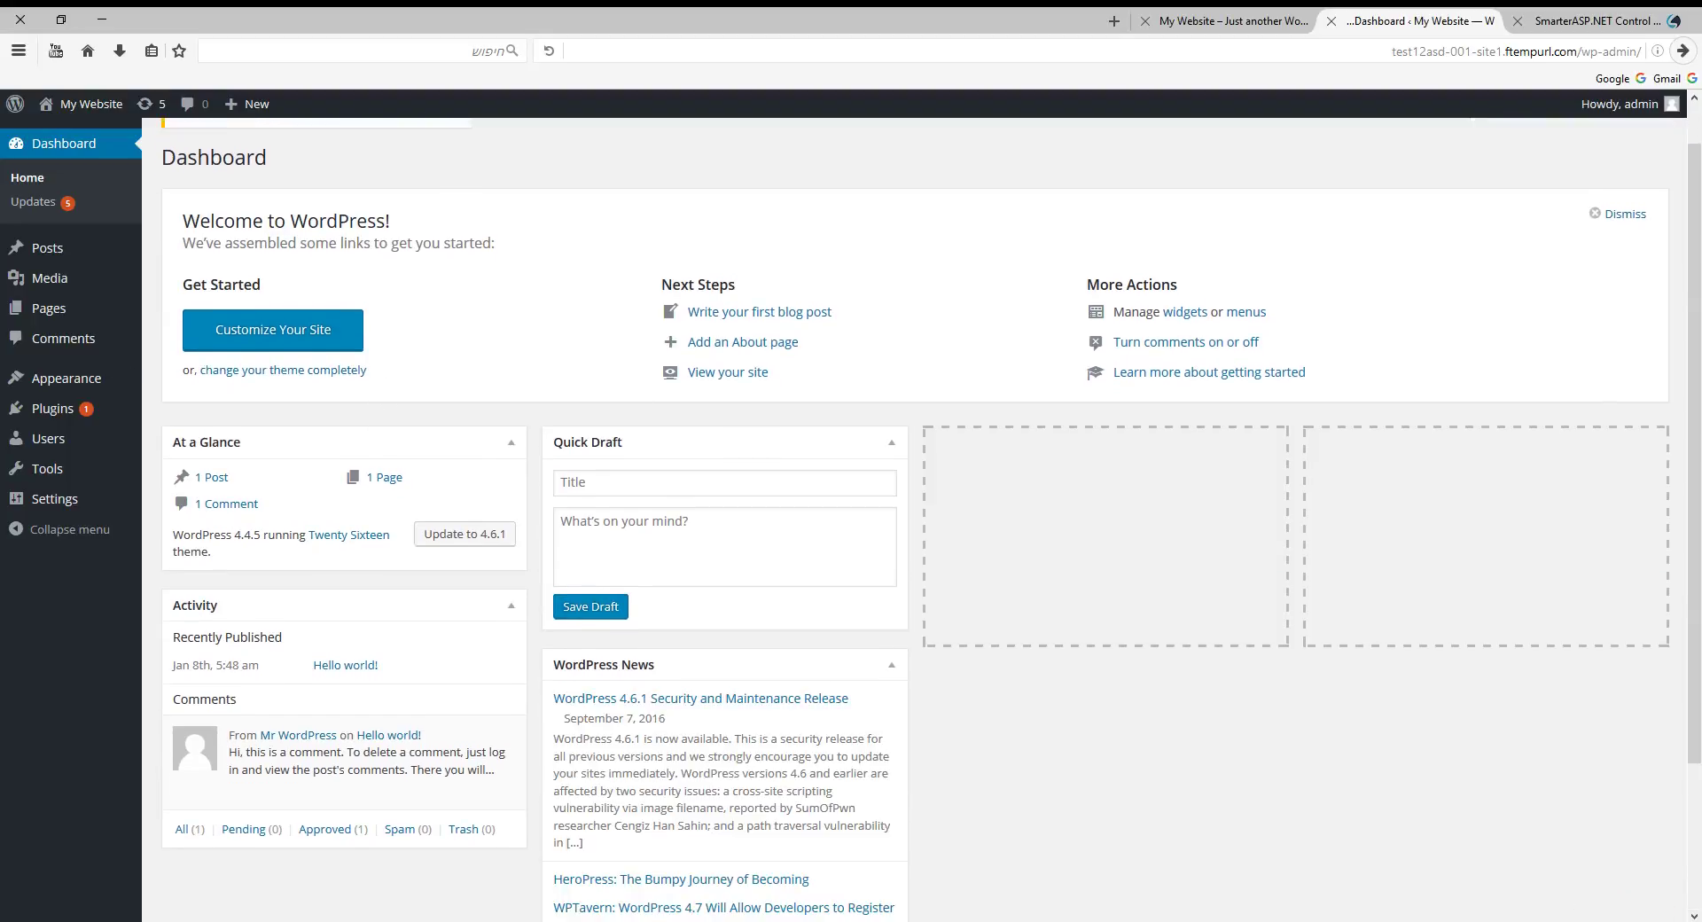
{"action": "left_click", "coordinate": [121, 178]}
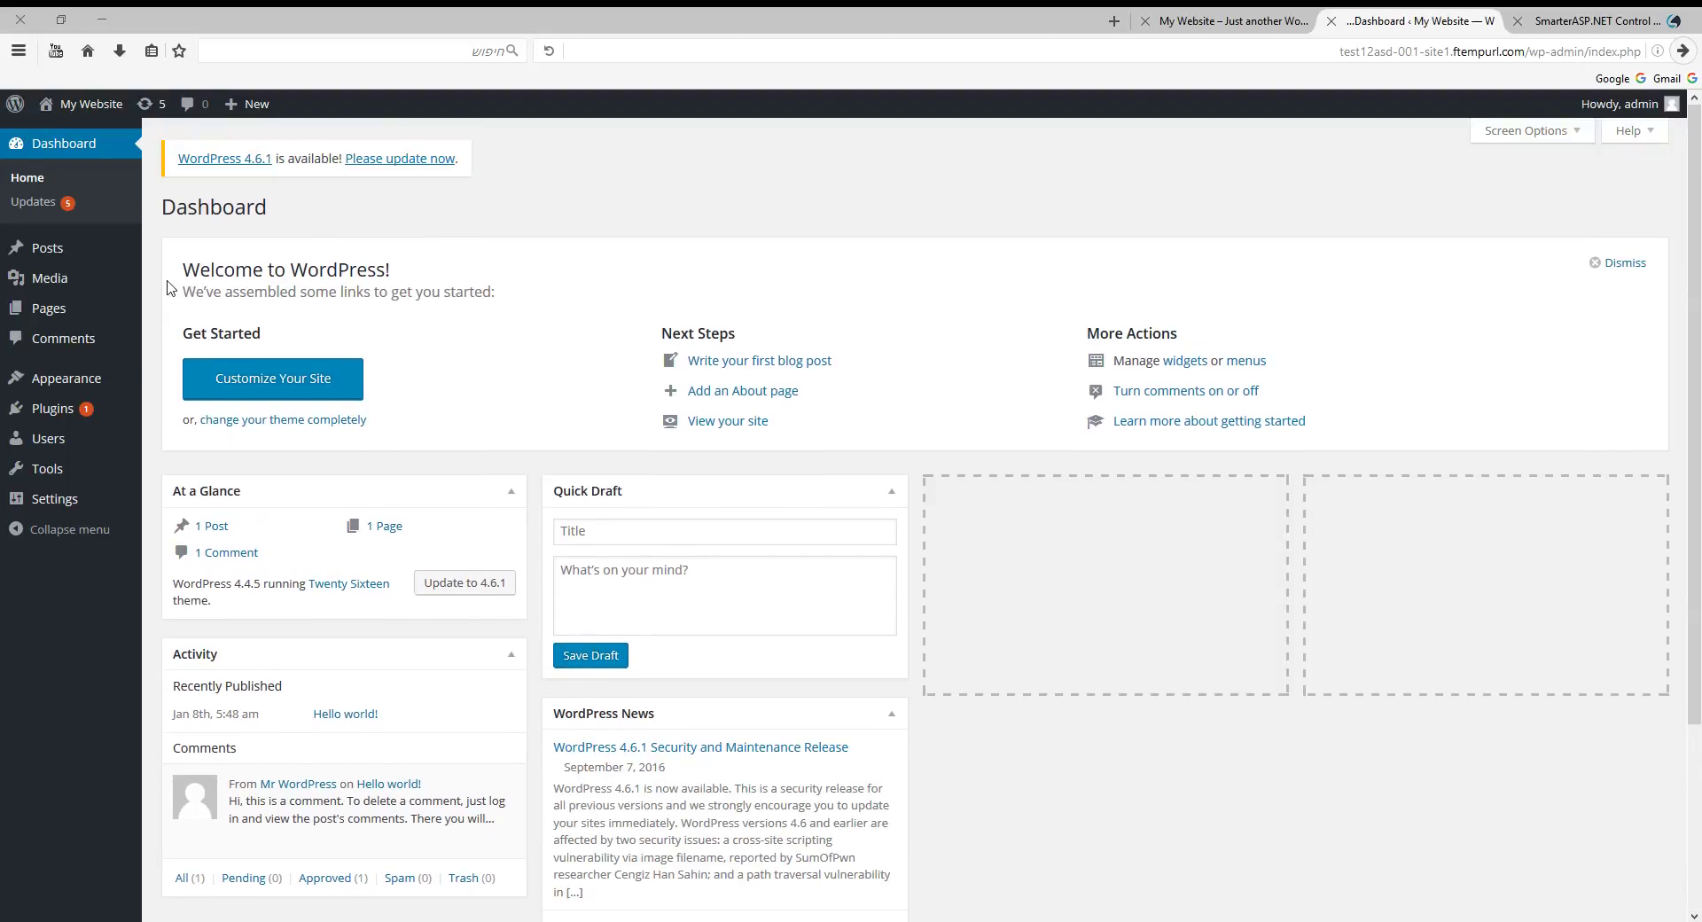
Write a new post titled 'Hello world' with body 'this is my first post' and publish it.
{"action": "left_click", "coordinate": [53, 247]}
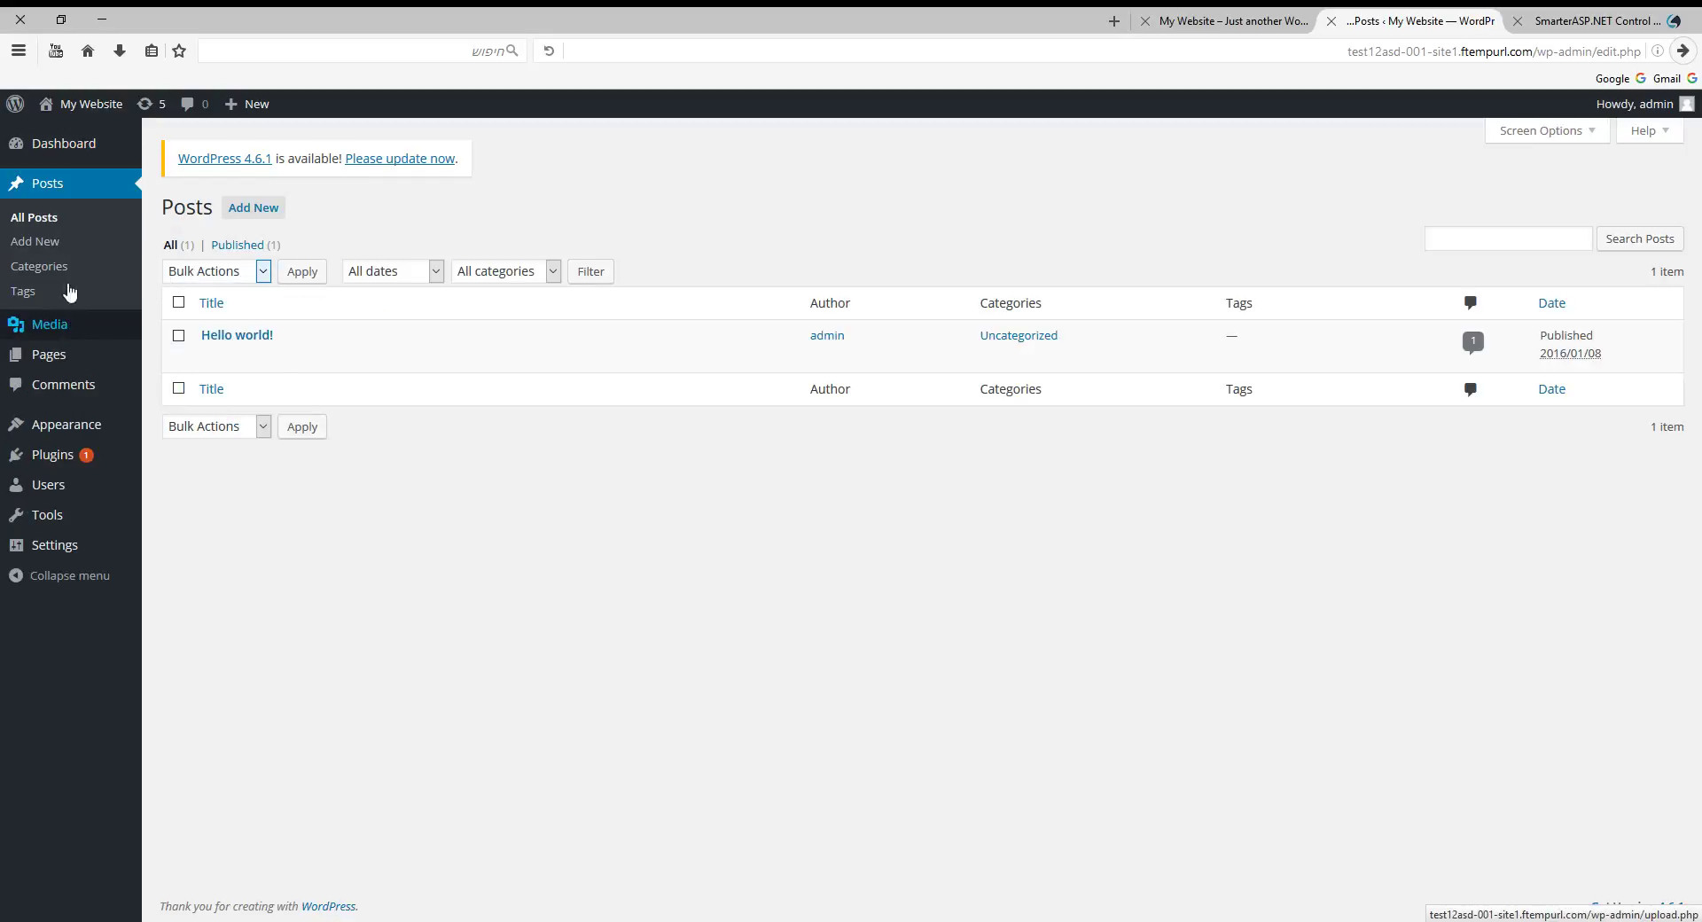
{"action": "left_click", "coordinate": [50, 251]}
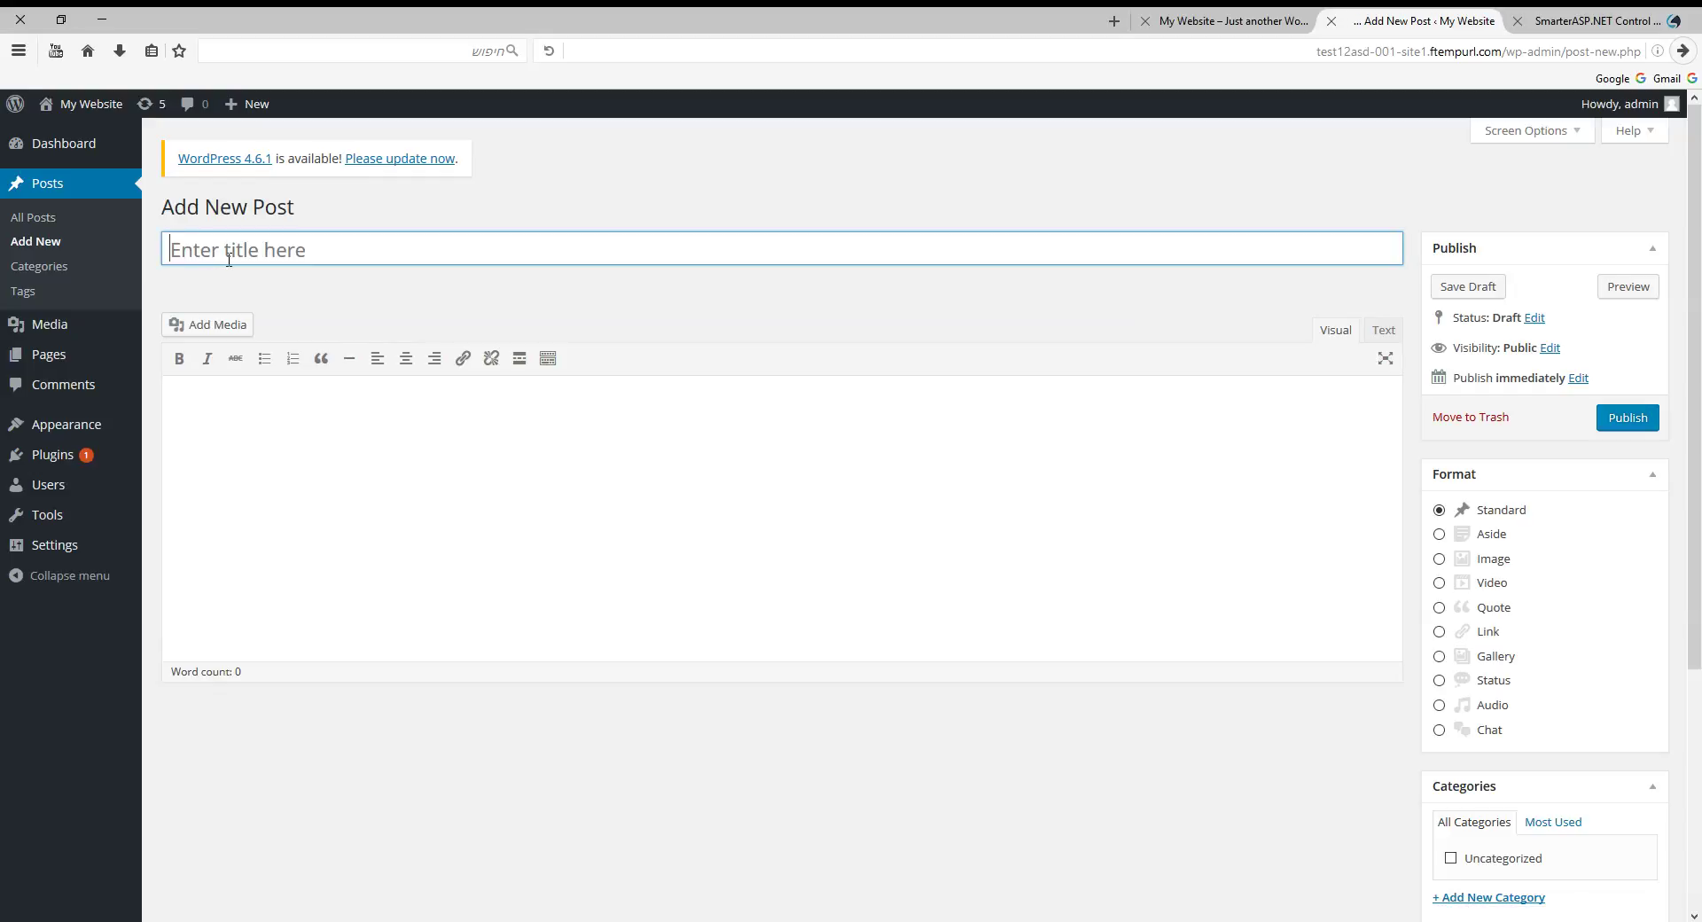
{"action": "type", "text": "Hello world"}
{"action": "left_click", "coordinate": [299, 435]}
{"action": "type", "text": "thi"}
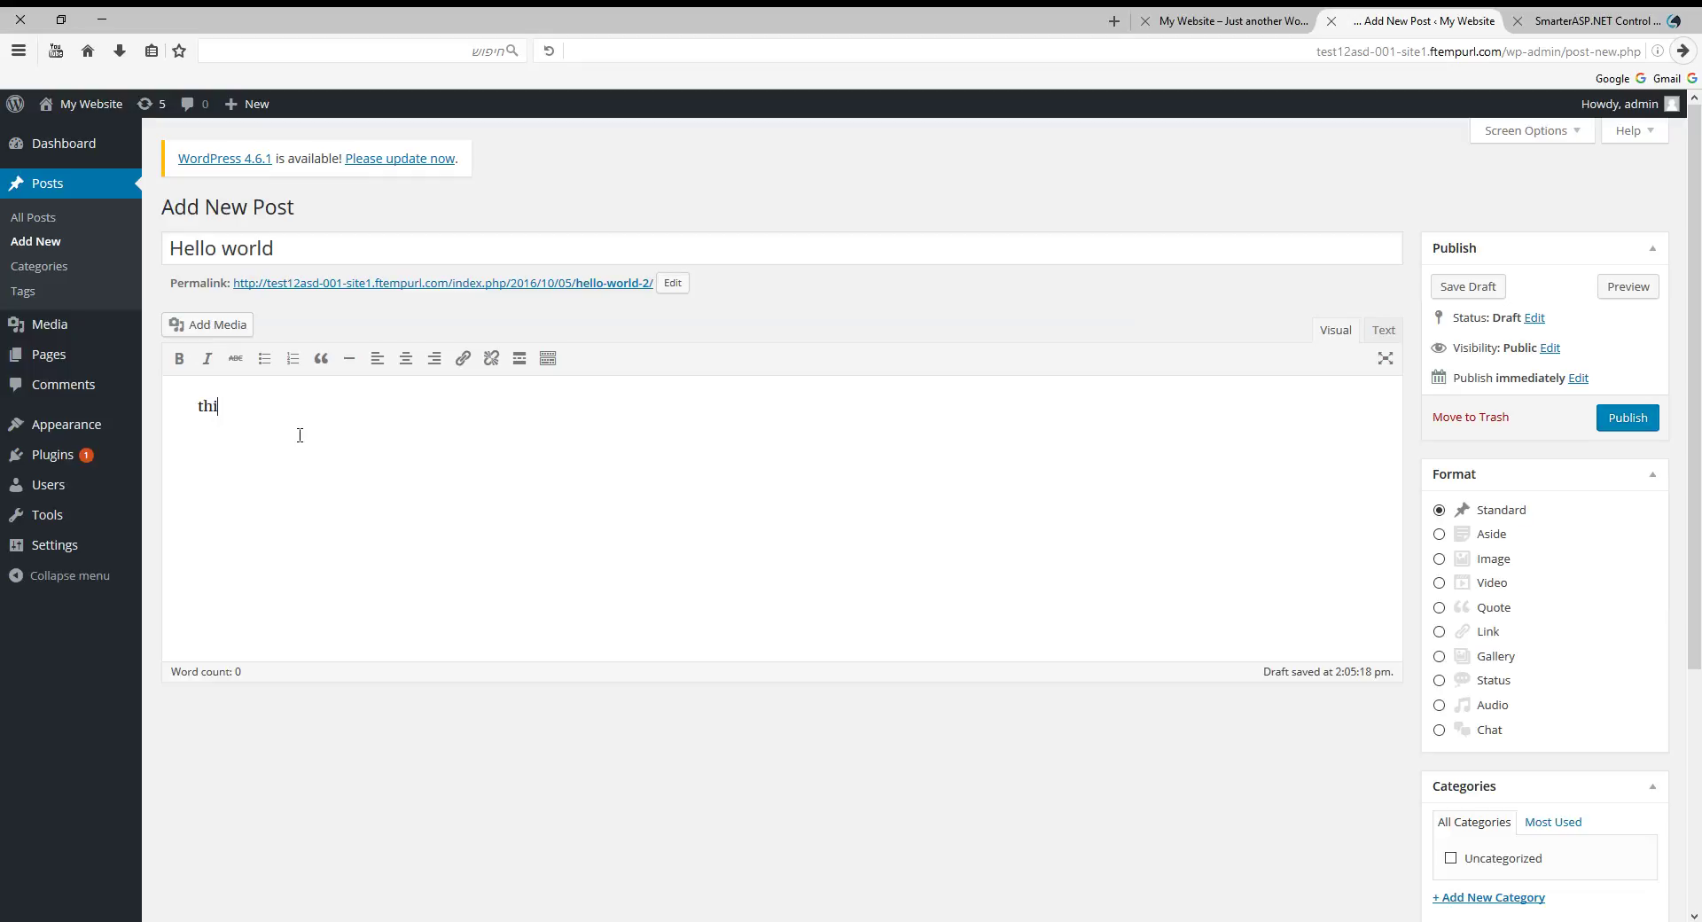
{"action": "type", "text": " is "}
{"action": "type", "text": "my firt"}
{"action": "type", "text": " p"}
{"action": "type", "text": "ost"}
{"action": "type", "text": "s"}
{"action": "type", "text": "s"}
{"action": "scroll", "coordinate": [620, 549], "scroll_direction": "down", "scroll_amount": 5}
{"action": "scroll", "coordinate": [709, 629], "scroll_direction": "up", "scroll_amount": 5}
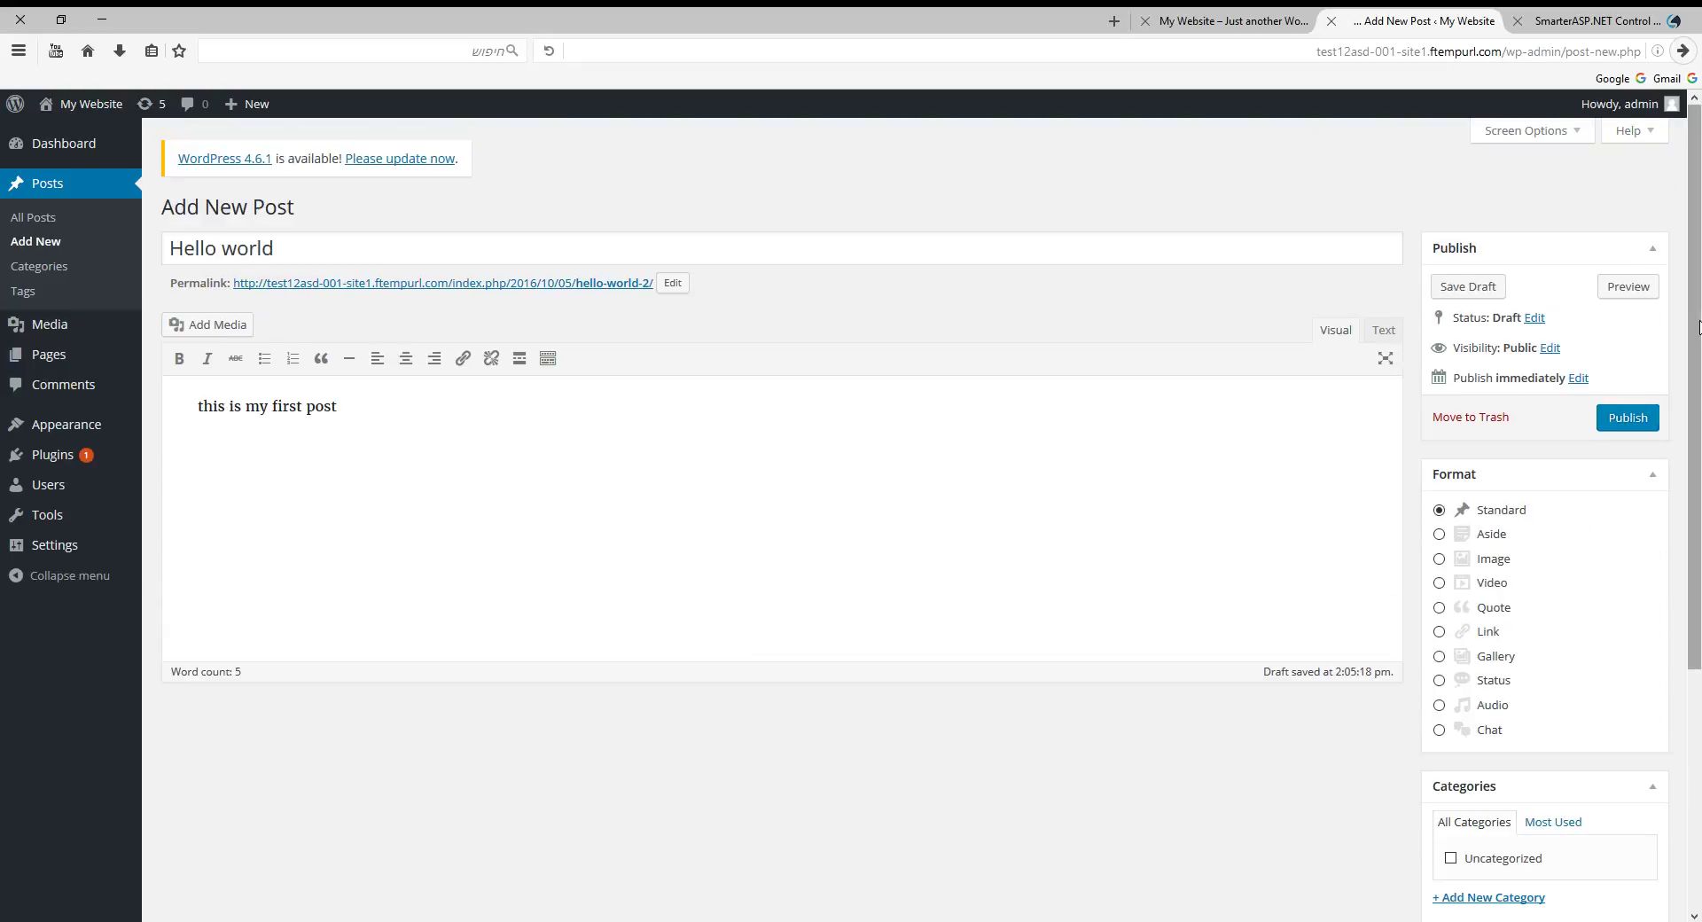
{"action": "left_click", "coordinate": [1627, 422]}
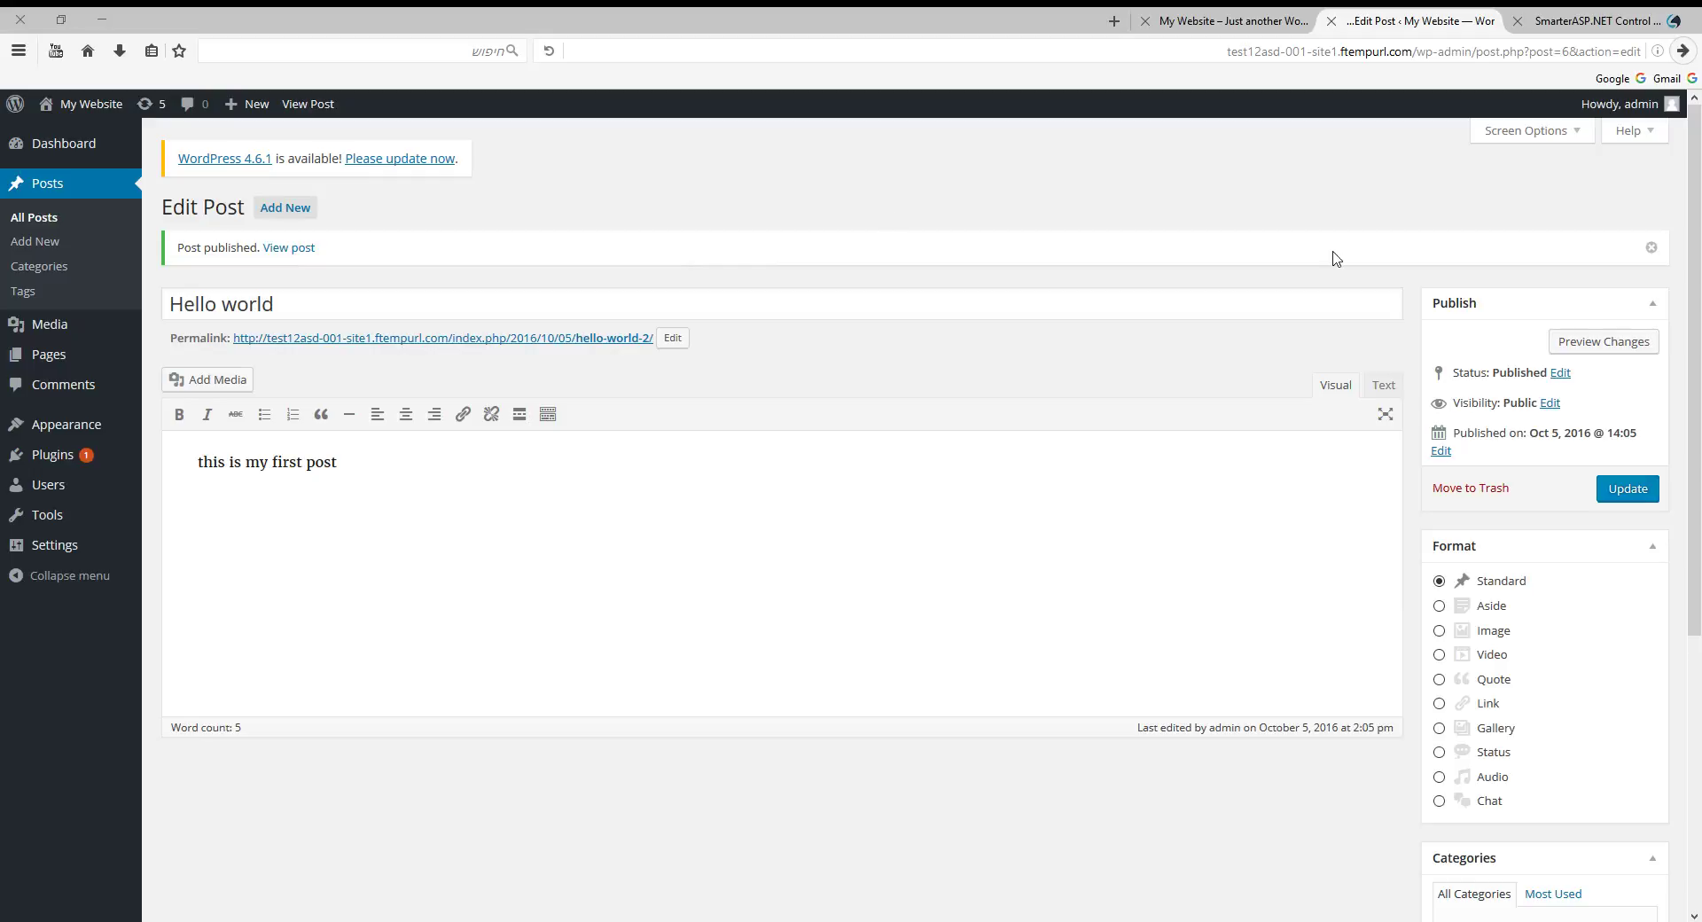
Load the site's front page and open the Hello world post, showing 'this is my first post'.
{"action": "left_click", "coordinate": [1416, 53]}
{"action": "left_click_drag", "start_coordinate": [1416, 53], "coordinate": [1700, 55]}
{"action": "key", "text": "BackSpace"}
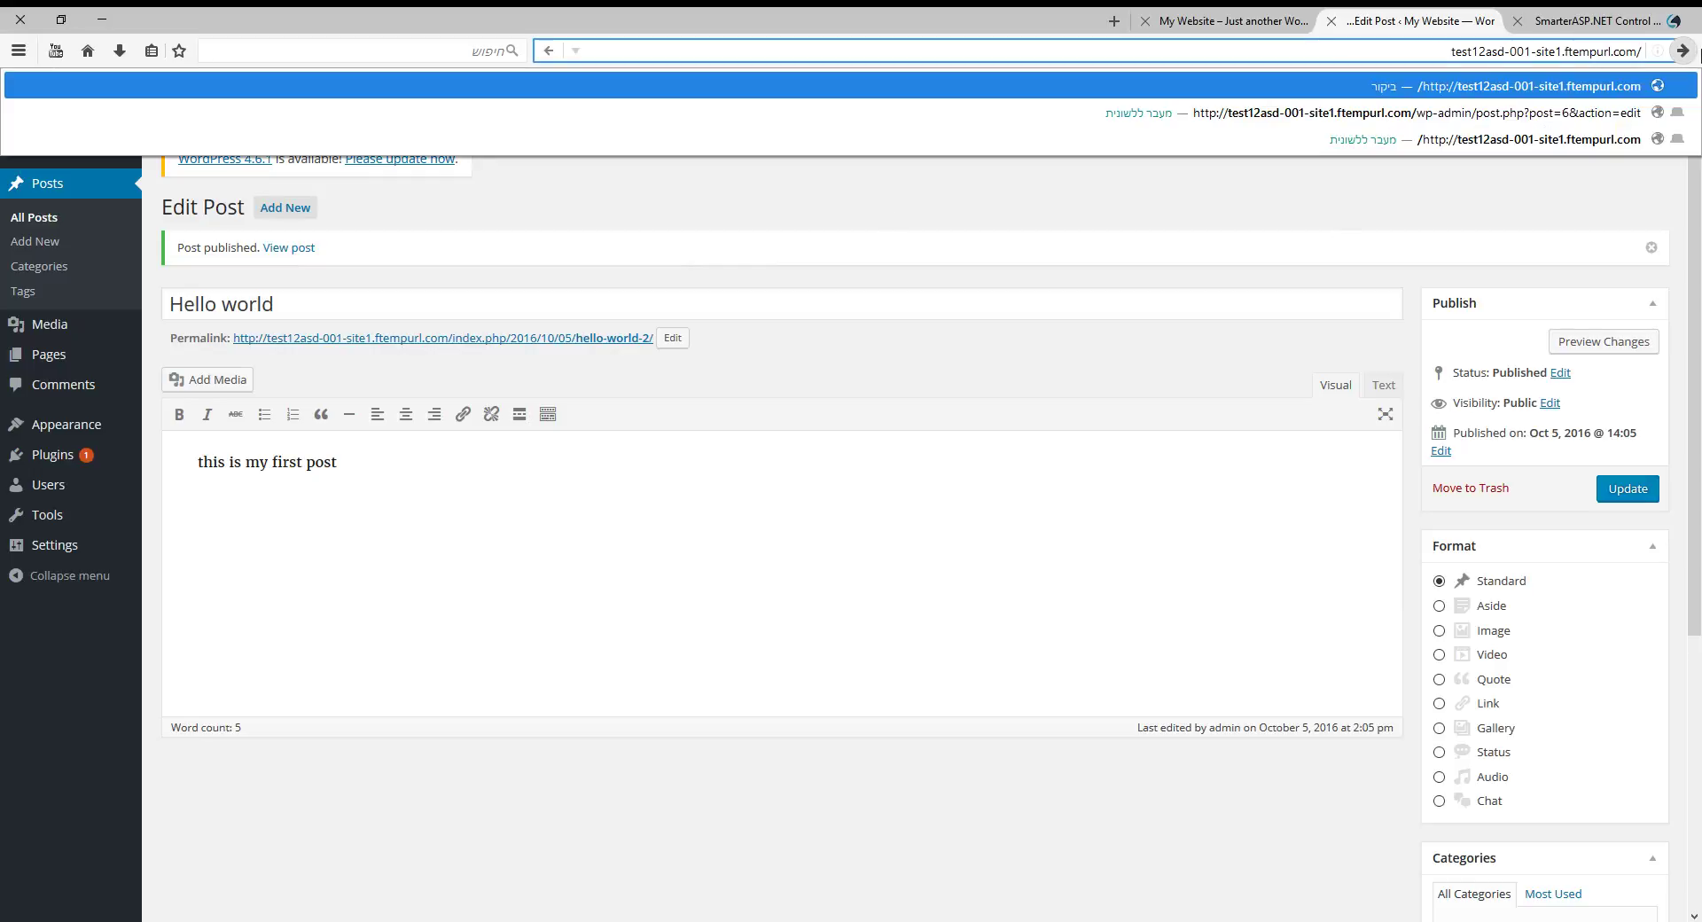
{"action": "key", "text": "Return"}
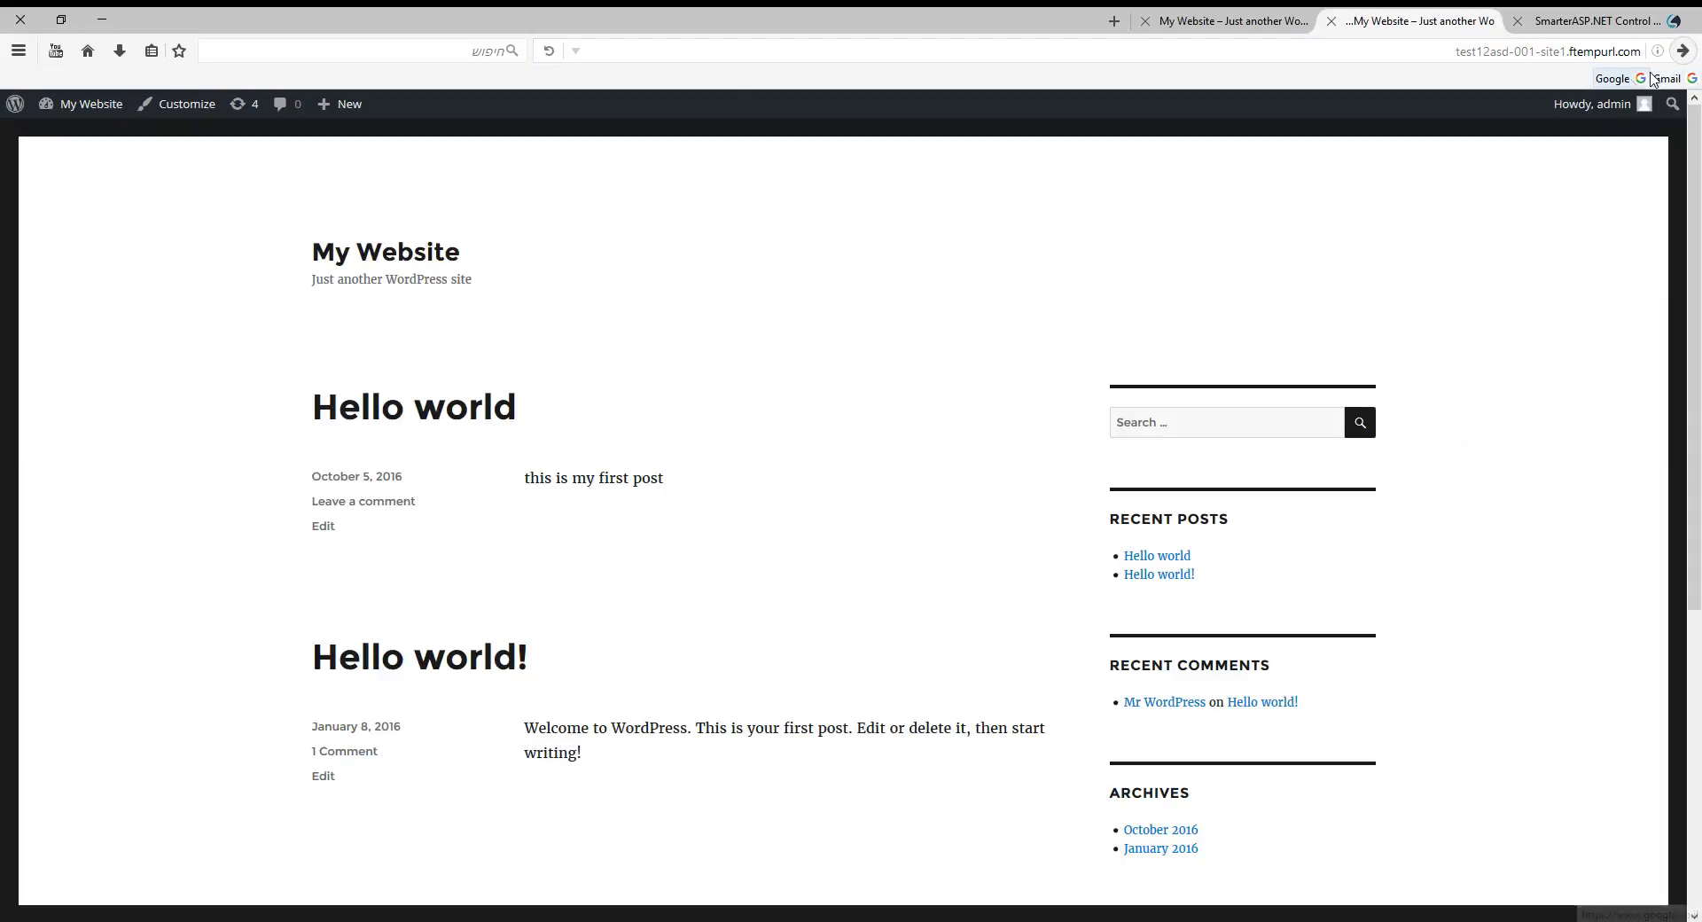
{"action": "left_click", "coordinate": [471, 420]}
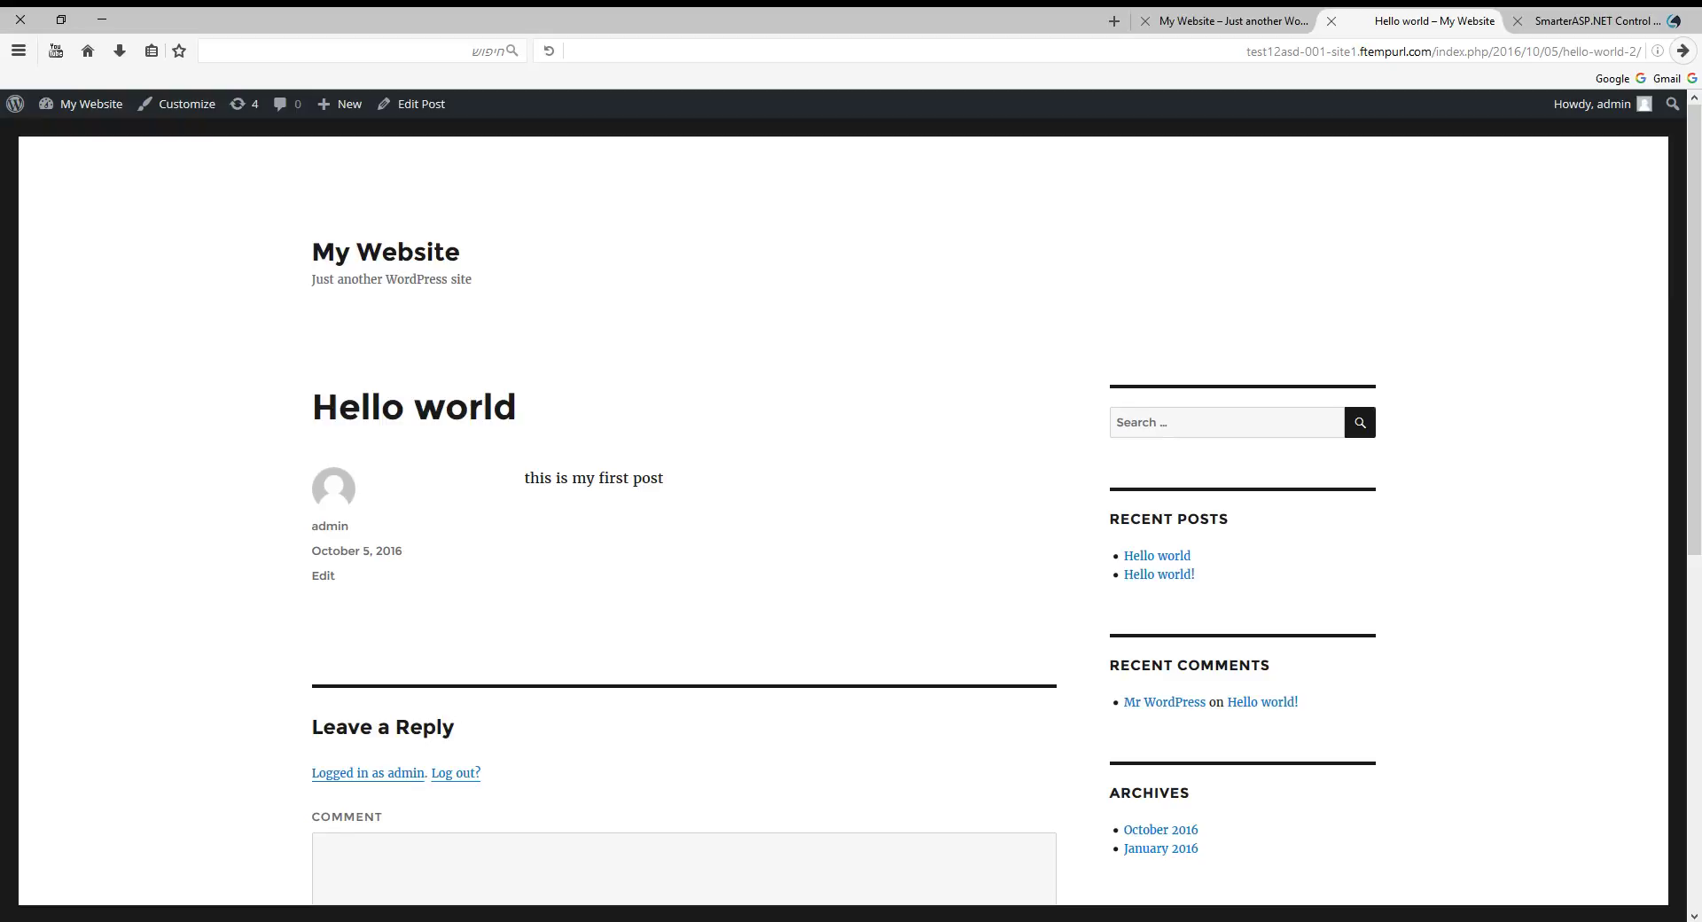
Check the earlier site tab's address, return to the post, then bring up the SmarterASP.NET control panel.
{"action": "key", "text": "ctrl+Tab"}
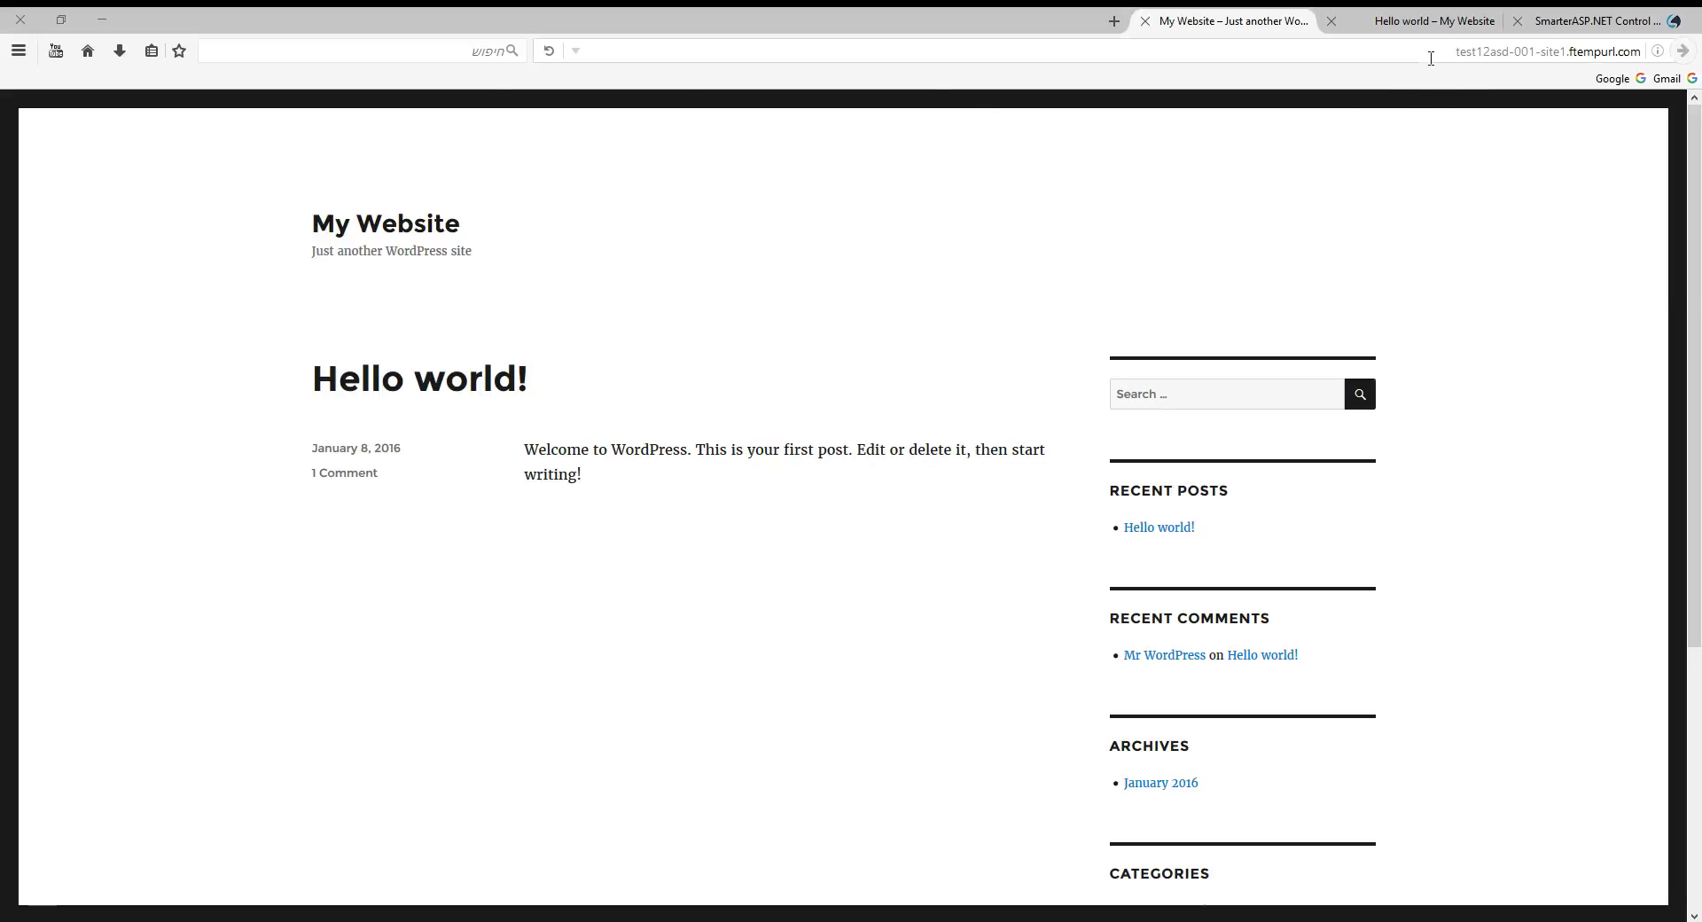
{"action": "left_click_drag", "start_coordinate": [1430, 58], "coordinate": [1645, 55]}
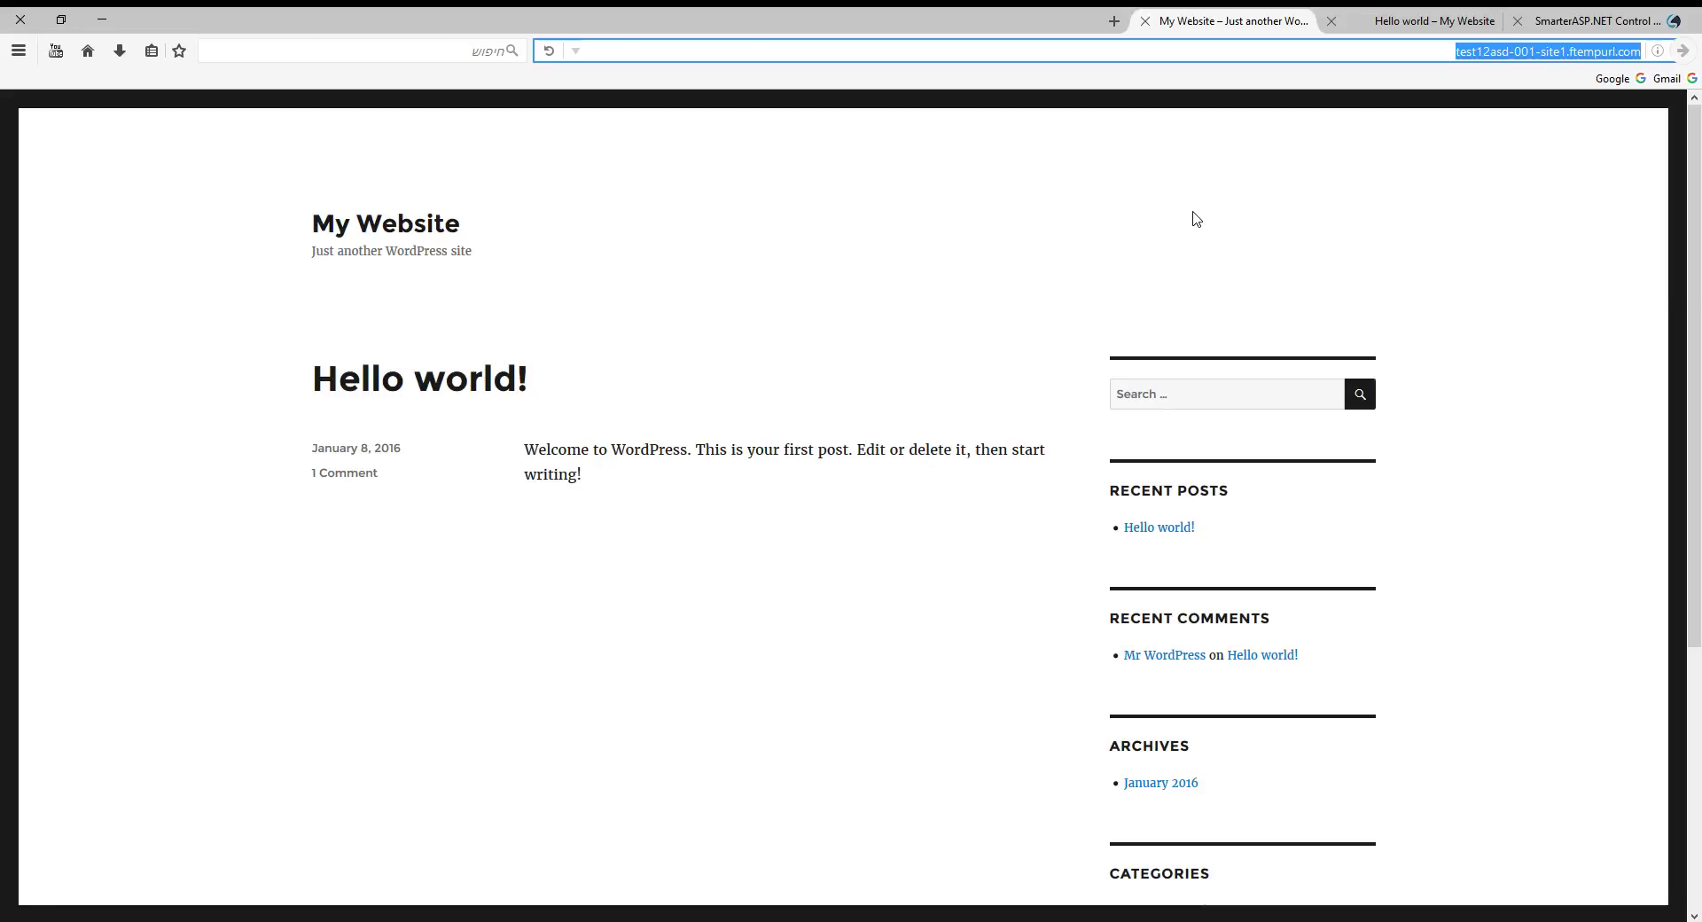
{"action": "left_click", "coordinate": [1393, 25]}
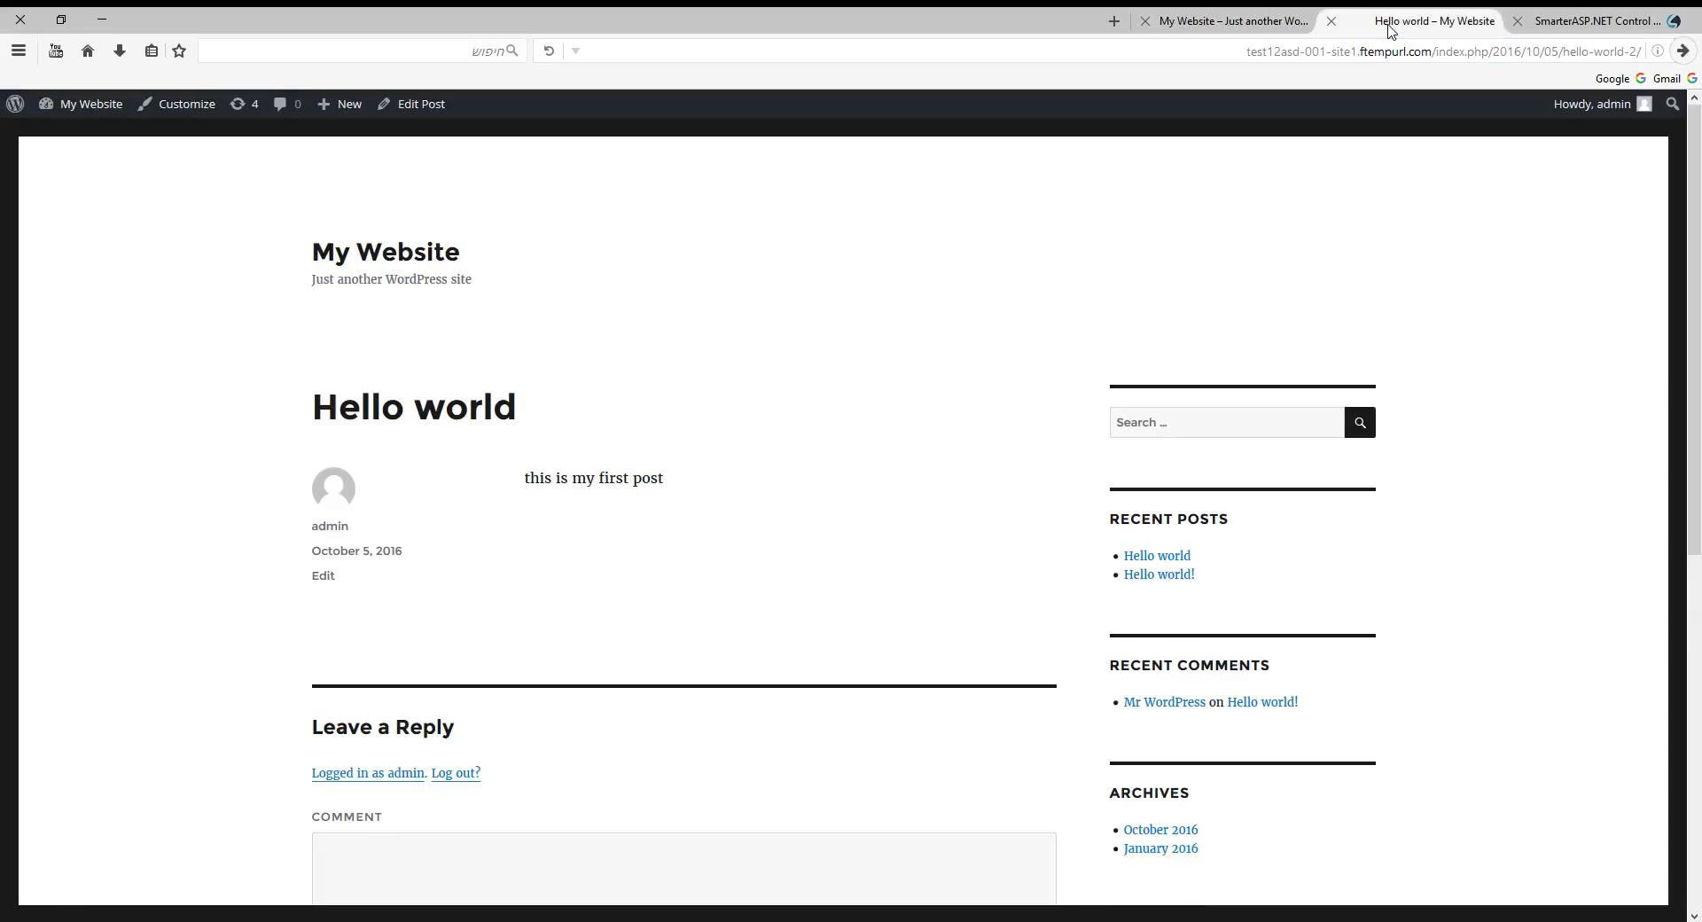
{"action": "left_click", "coordinate": [1566, 19]}
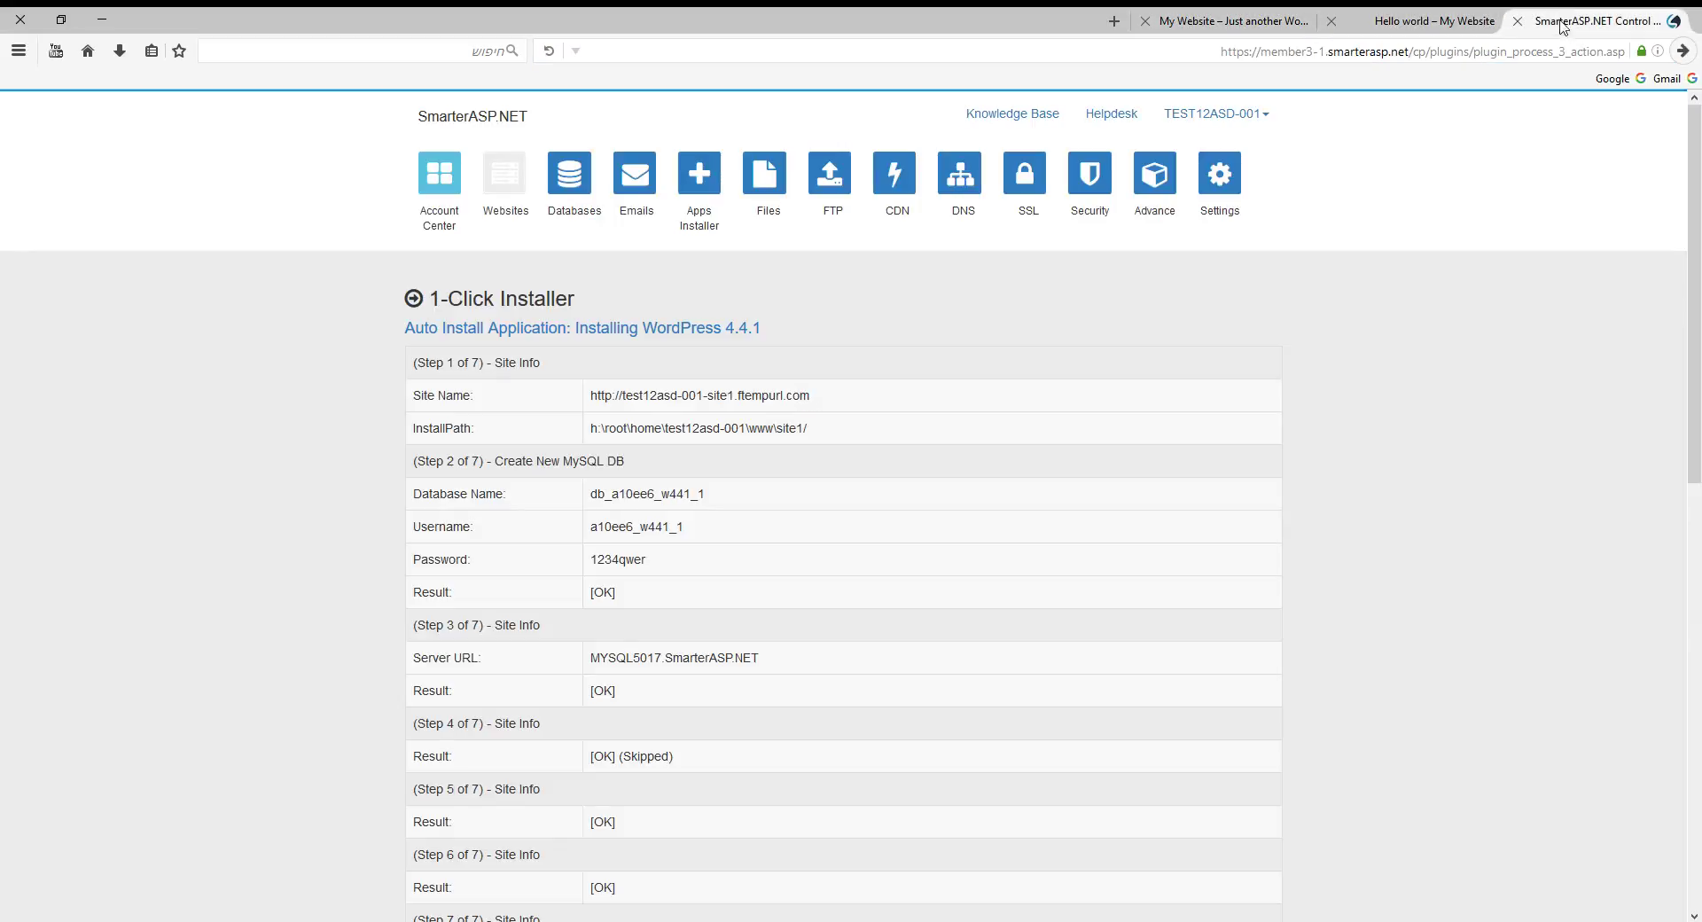
{"action": "left_click", "coordinate": [1393, 23]}
{"action": "left_click", "coordinate": [1568, 21]}
{"action": "left_click", "coordinate": [501, 188]}
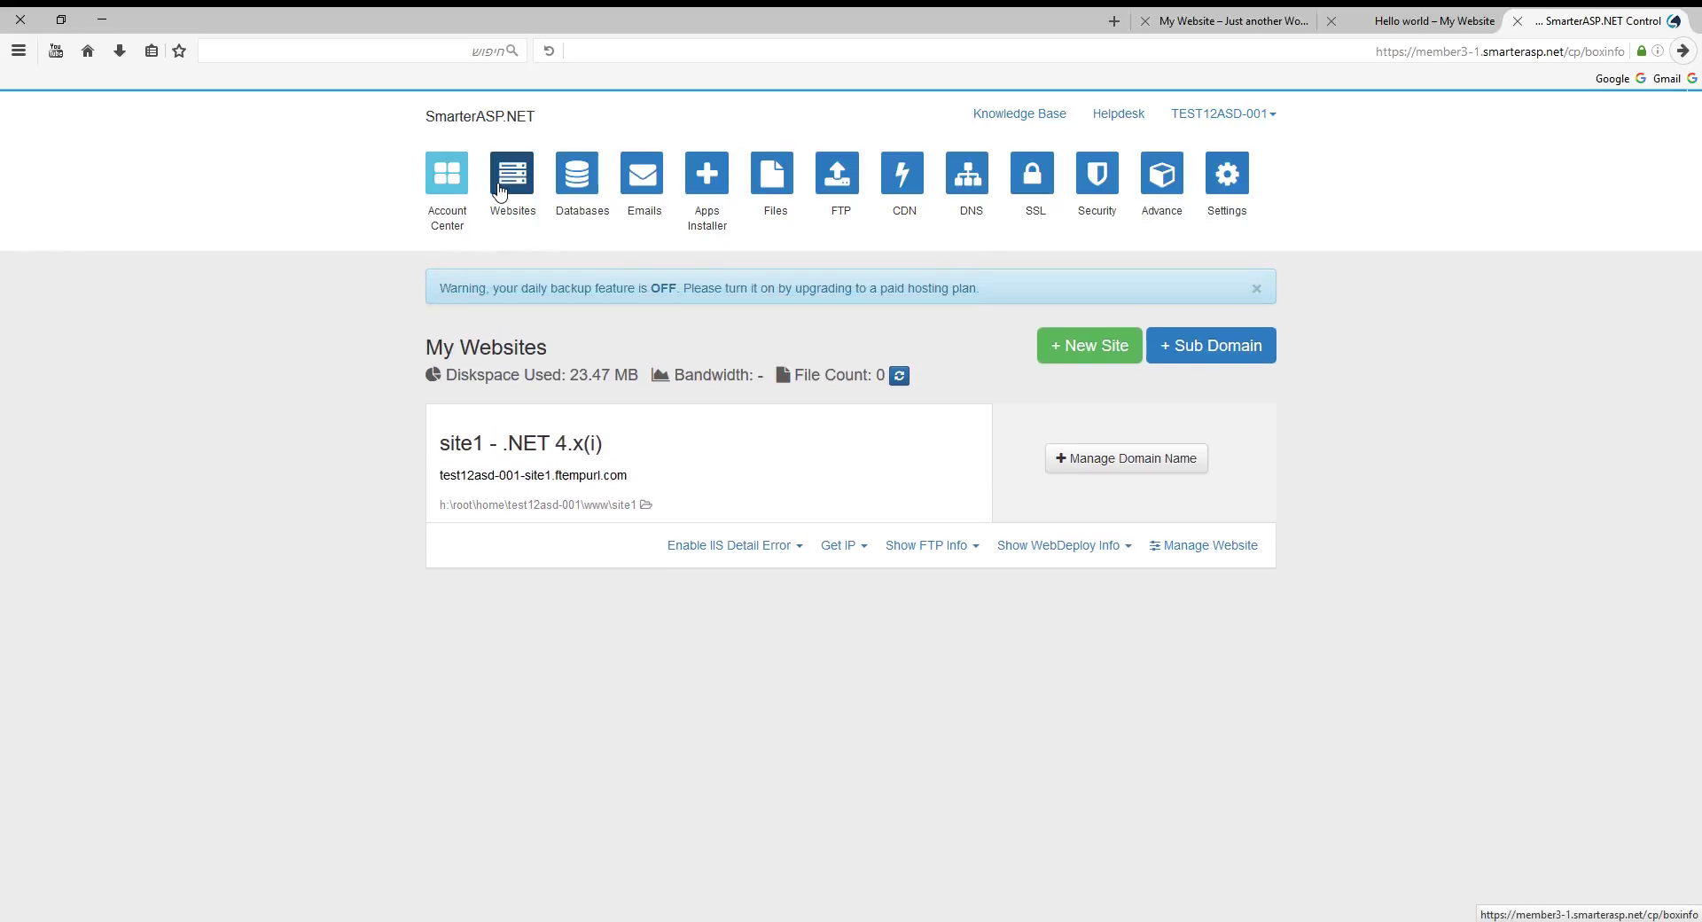
{"action": "left_click", "coordinate": [1165, 490]}
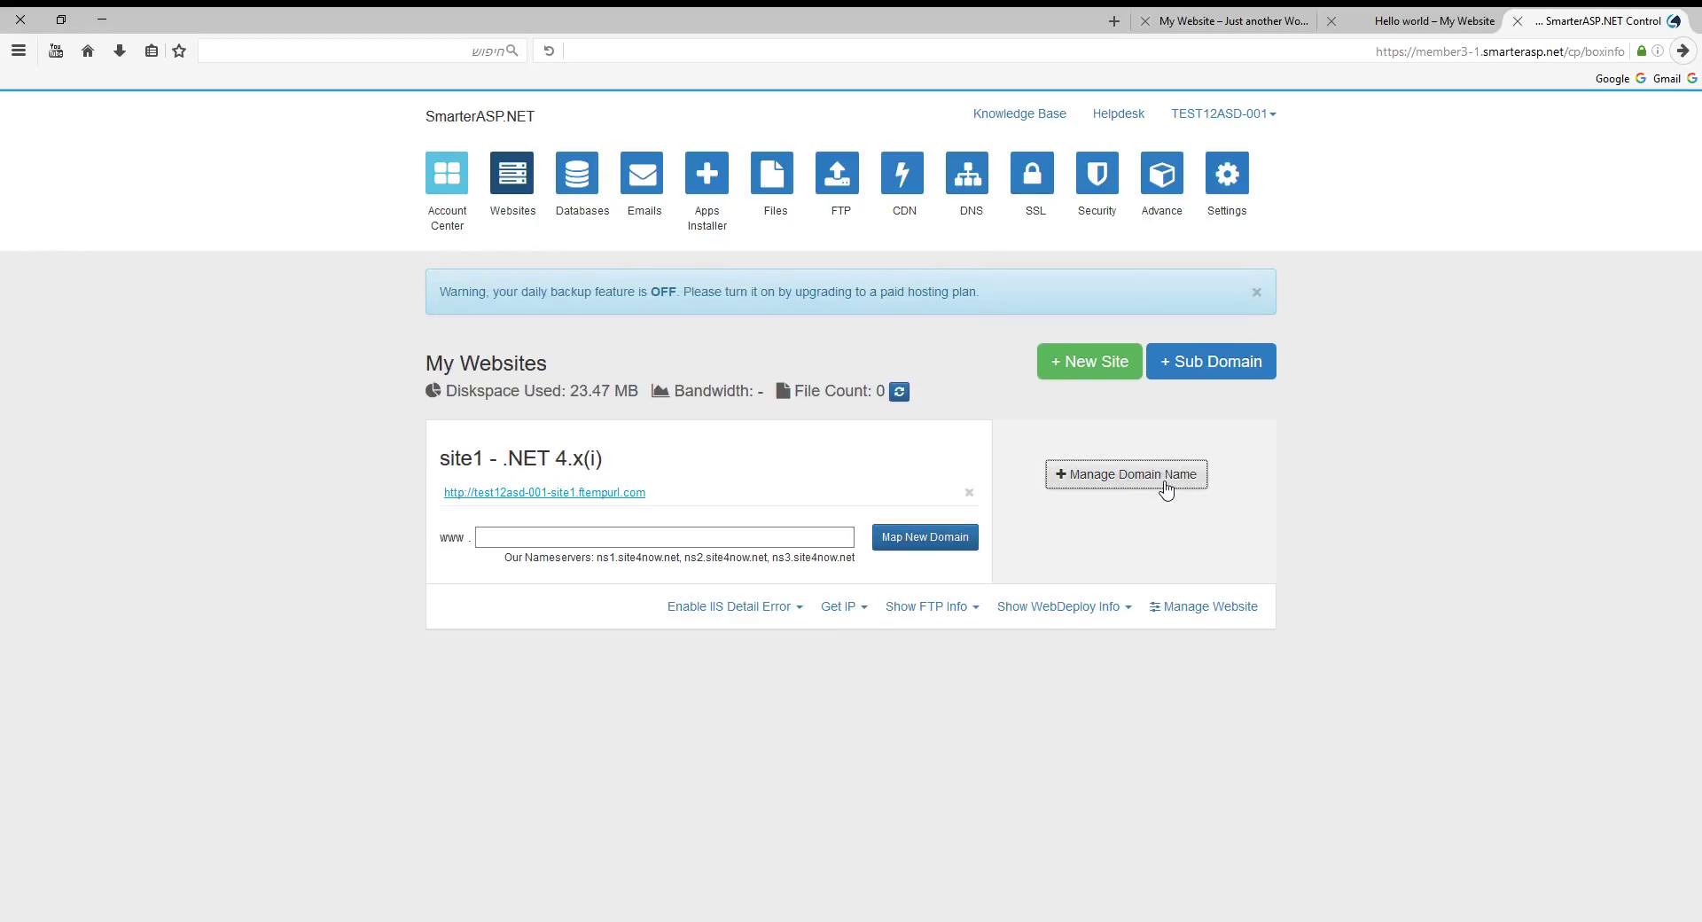
{"action": "left_click", "coordinate": [756, 536]}
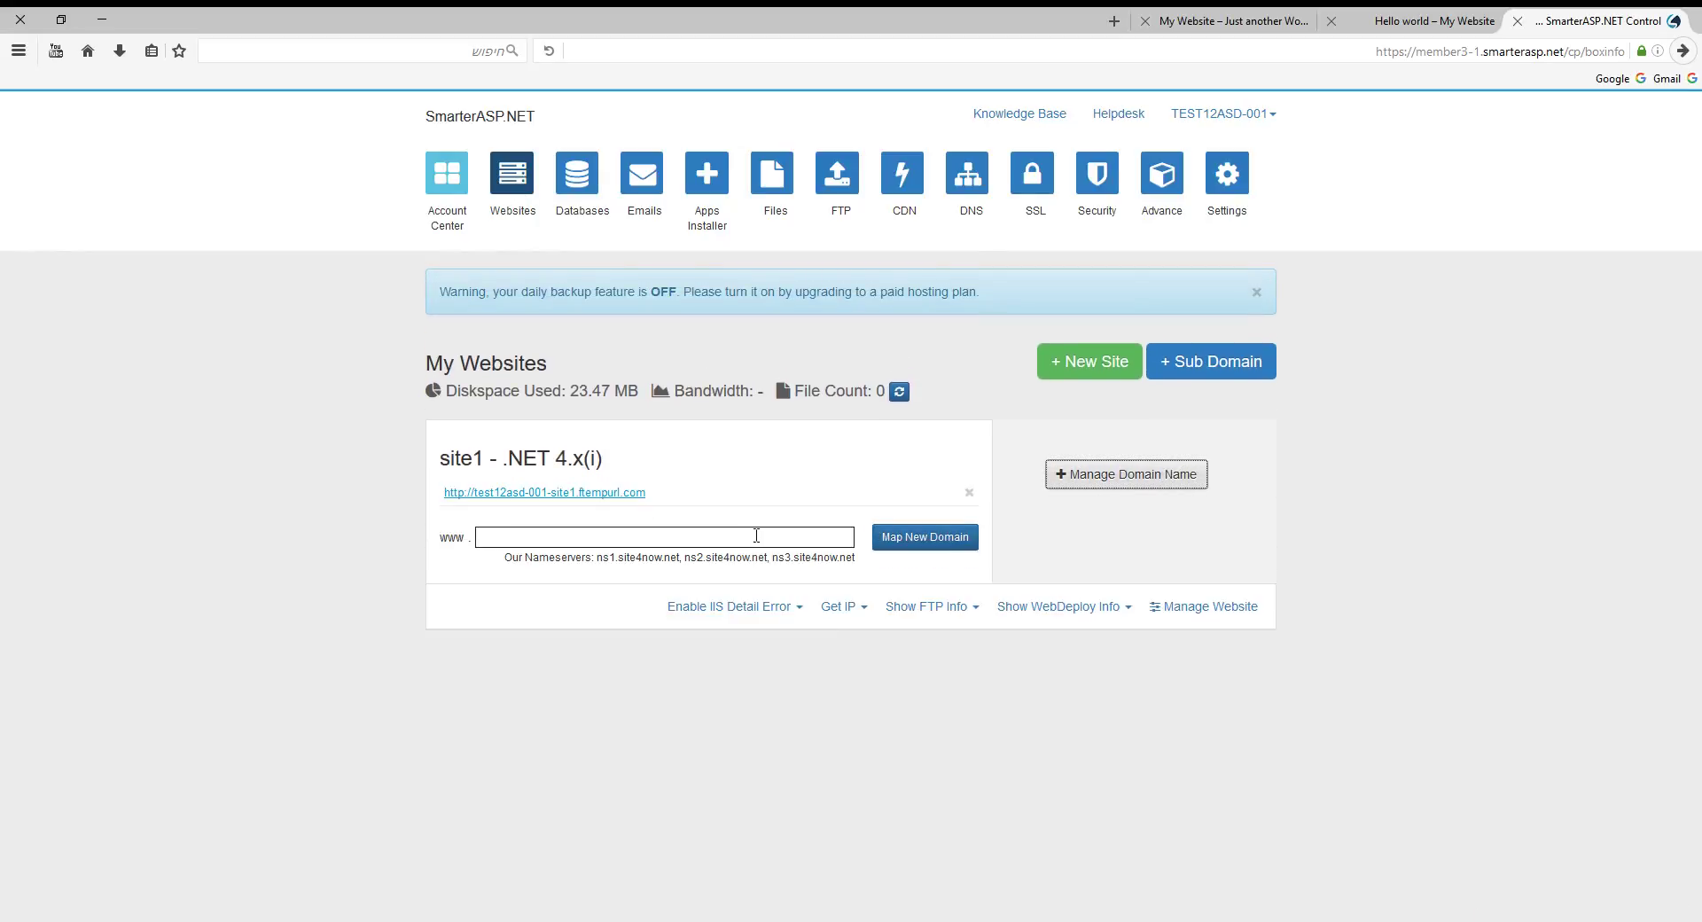